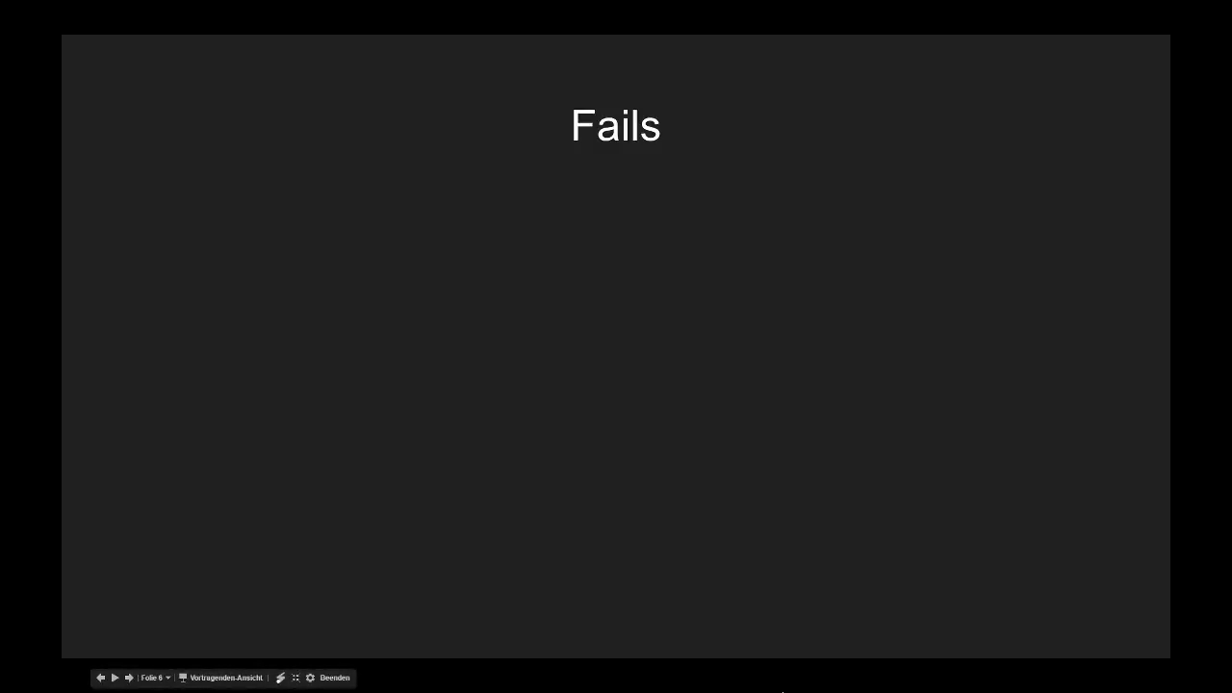
- Advance from the Fails slides to the 'Now the real stuff...' slide
key(Right)
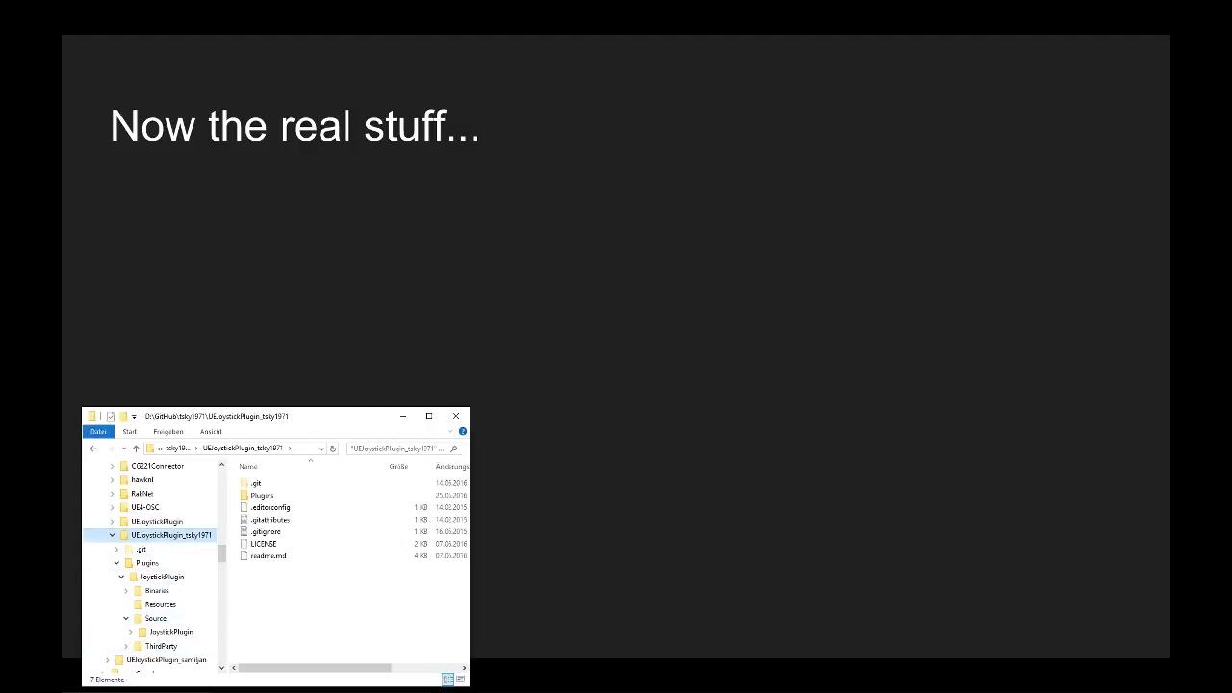
- In a second Explorer window, collapse the tree and browse into DemoJoystick and back to Unreal Projects
key(alt+Tab)
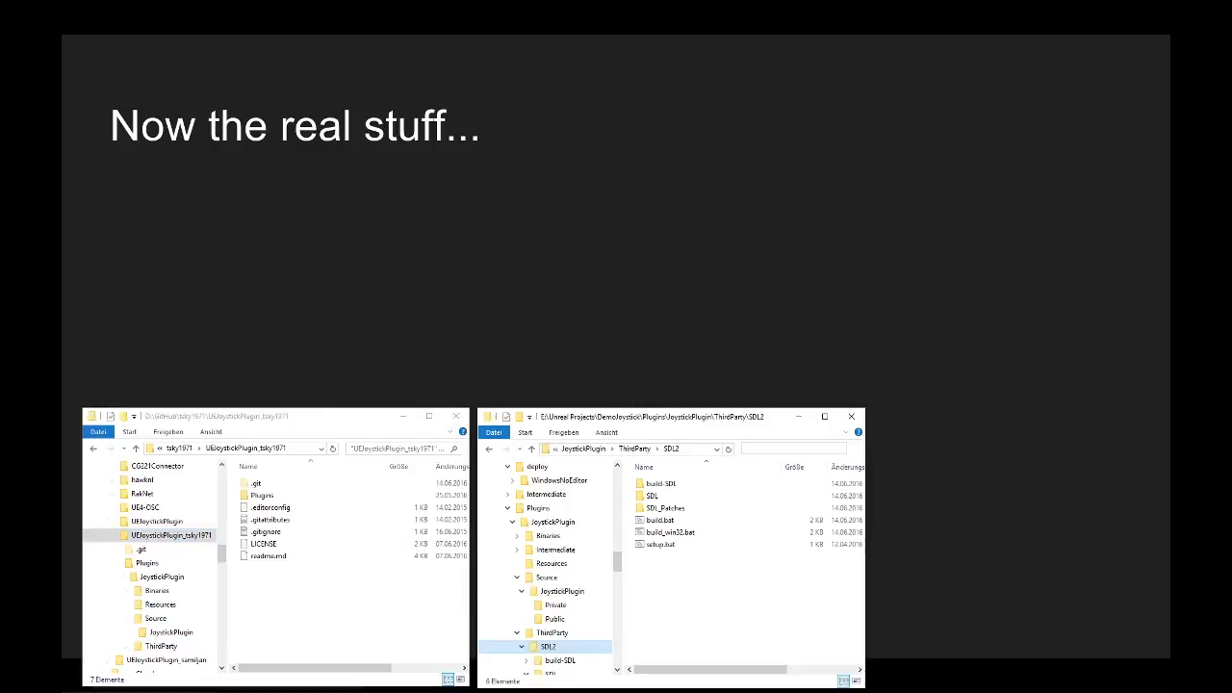
click(507, 507)
scroll(519, 556, up, 3)
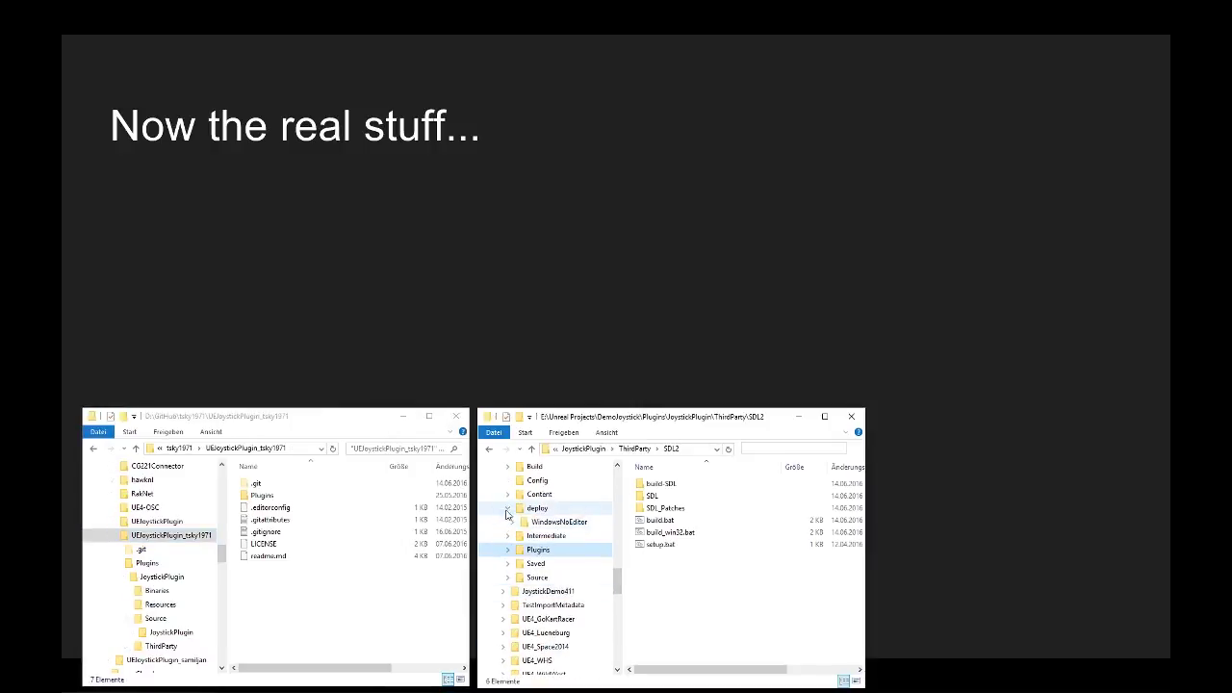
key(Left)
key(Left)
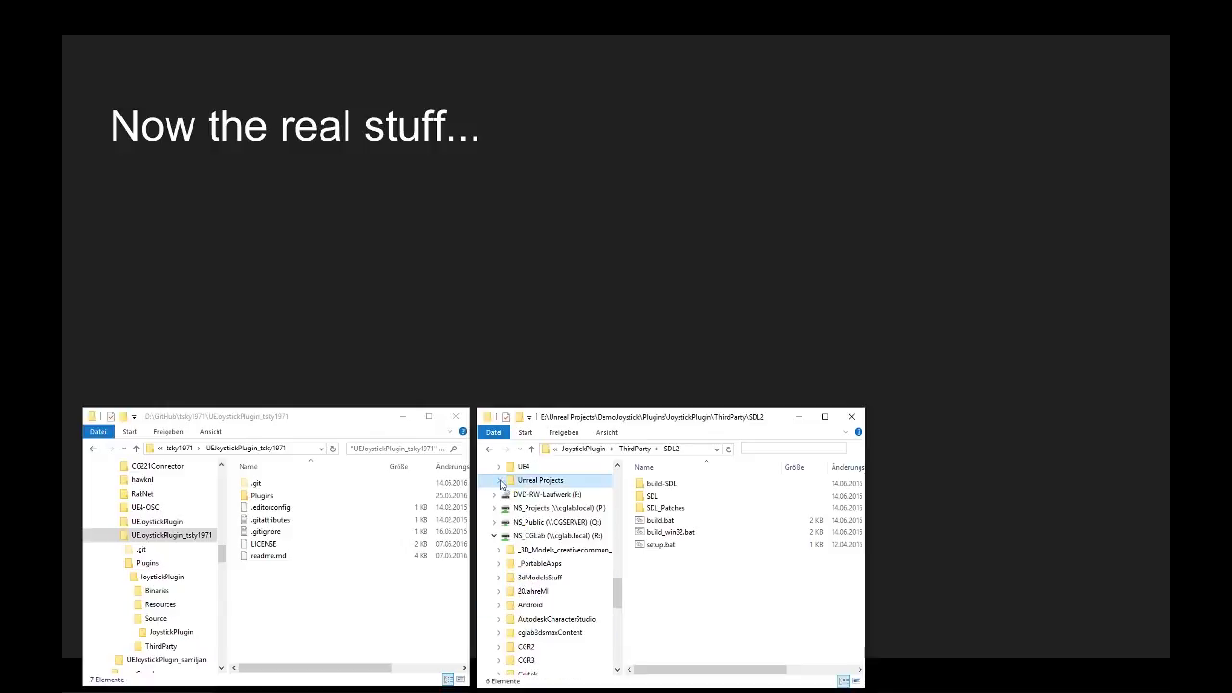
scroll(529, 525, up, 2)
key(Left)
key(Left)
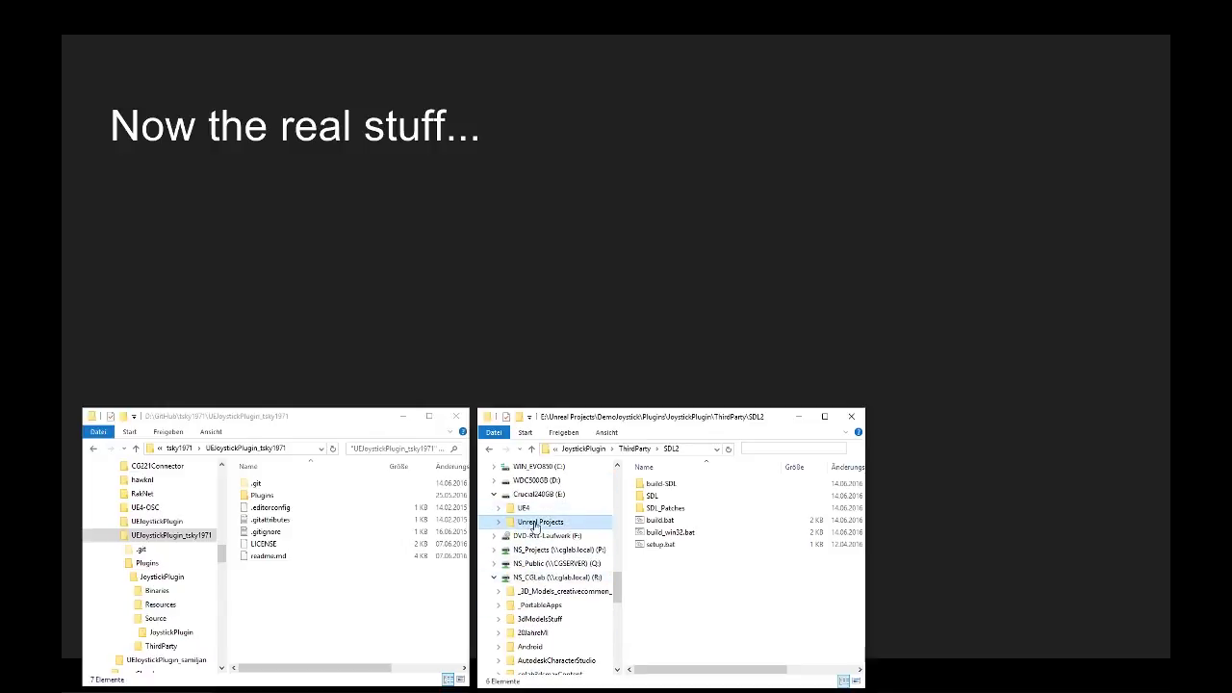
click(540, 522)
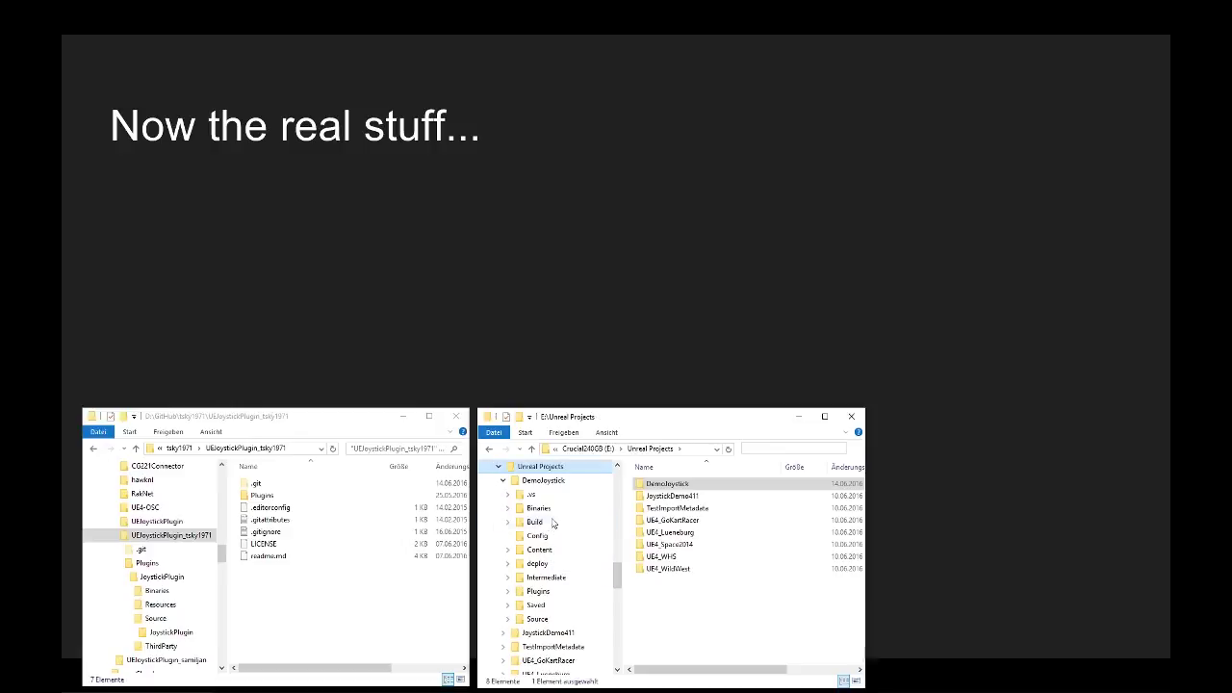
double_click(669, 484)
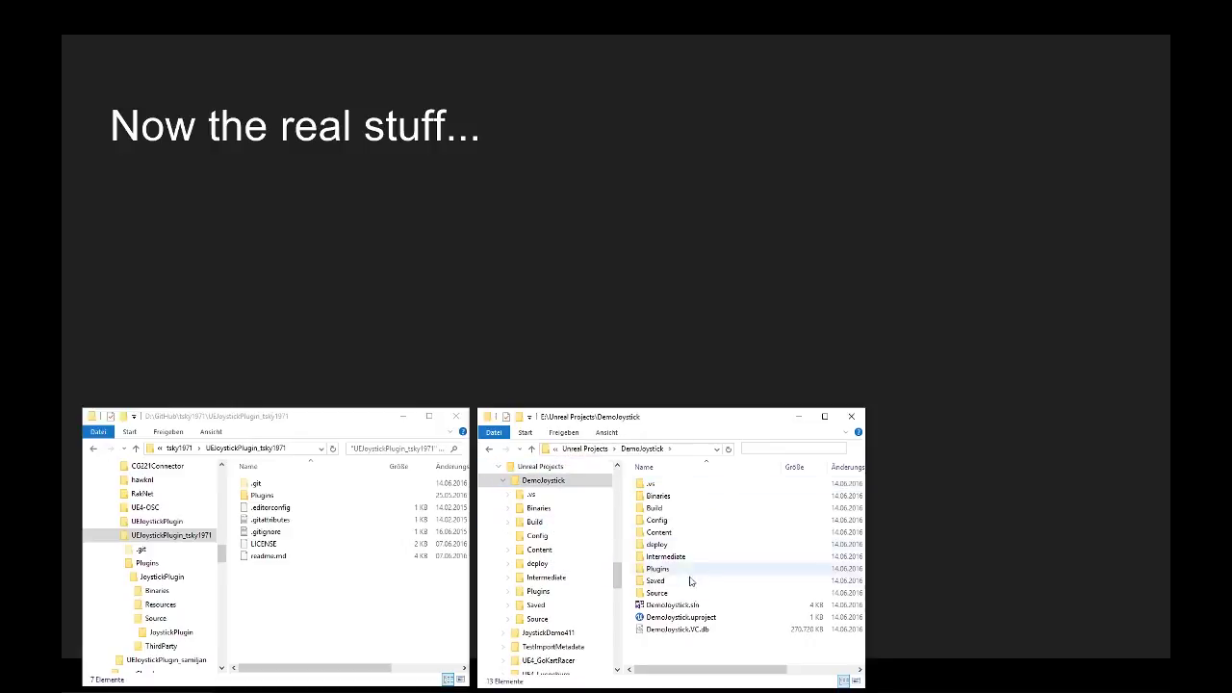
click(536, 466)
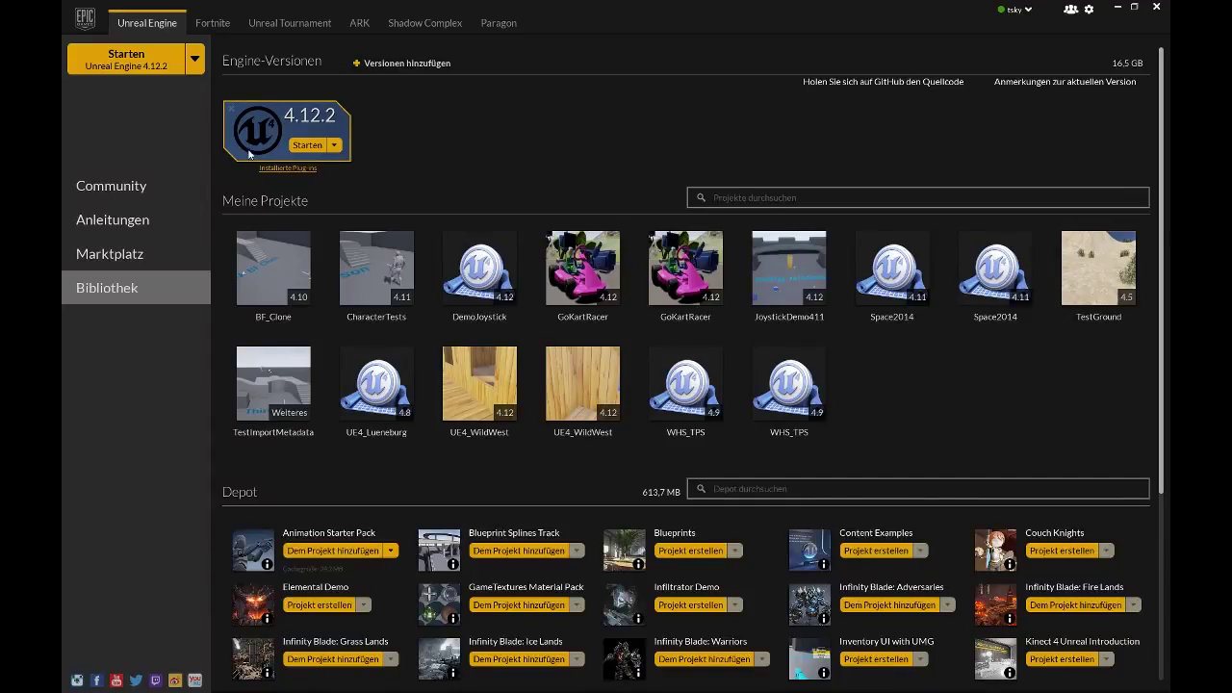
- Launch Unreal Engine 4.12.2 from its Epic Games Launcher tile
click(307, 144)
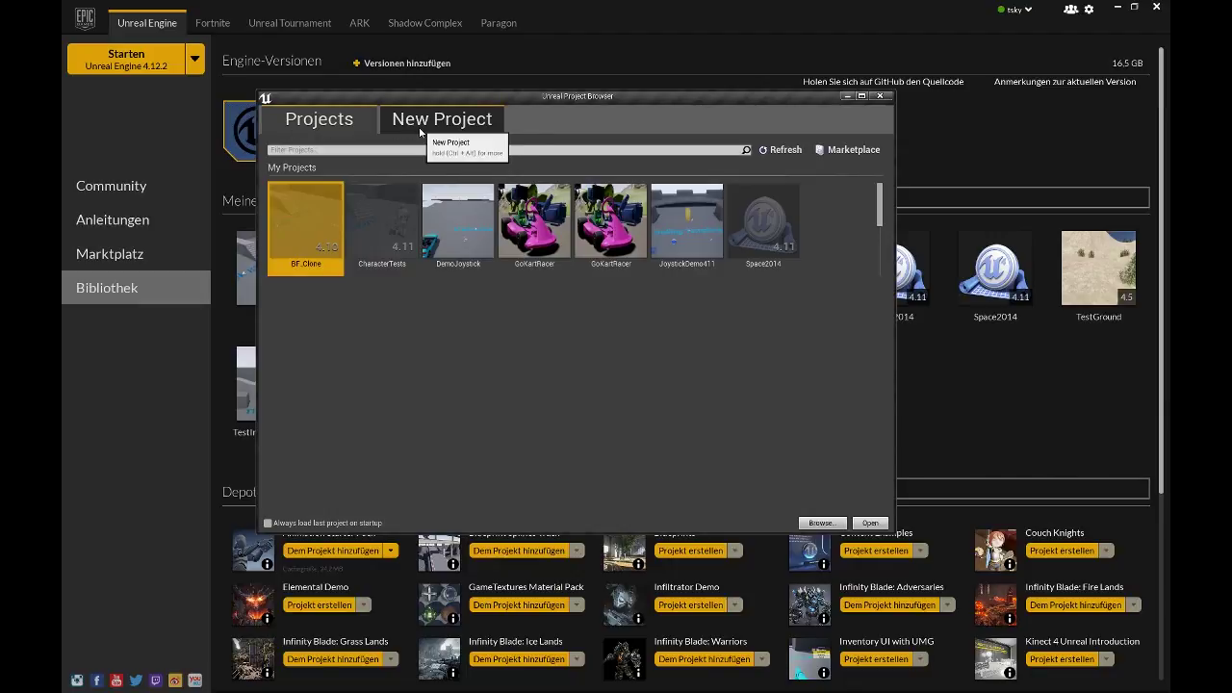
- Create a new Blueprint Vehicle template project named TestJoystickVideo
click(406, 129)
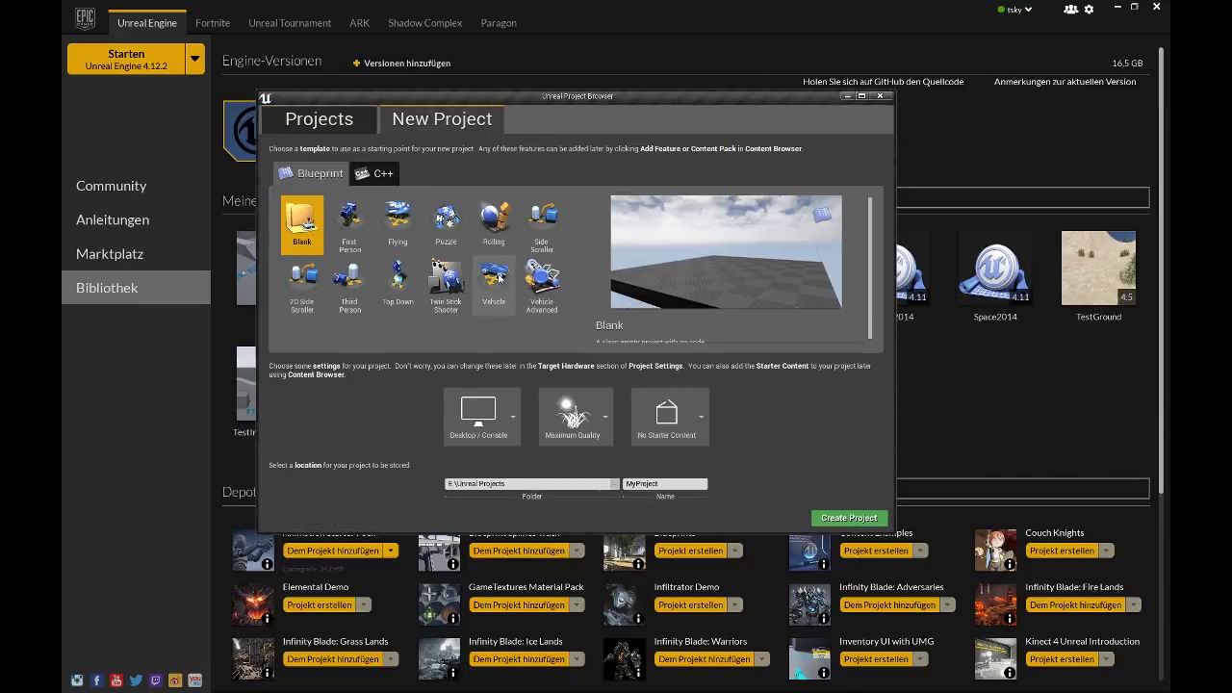
click(495, 287)
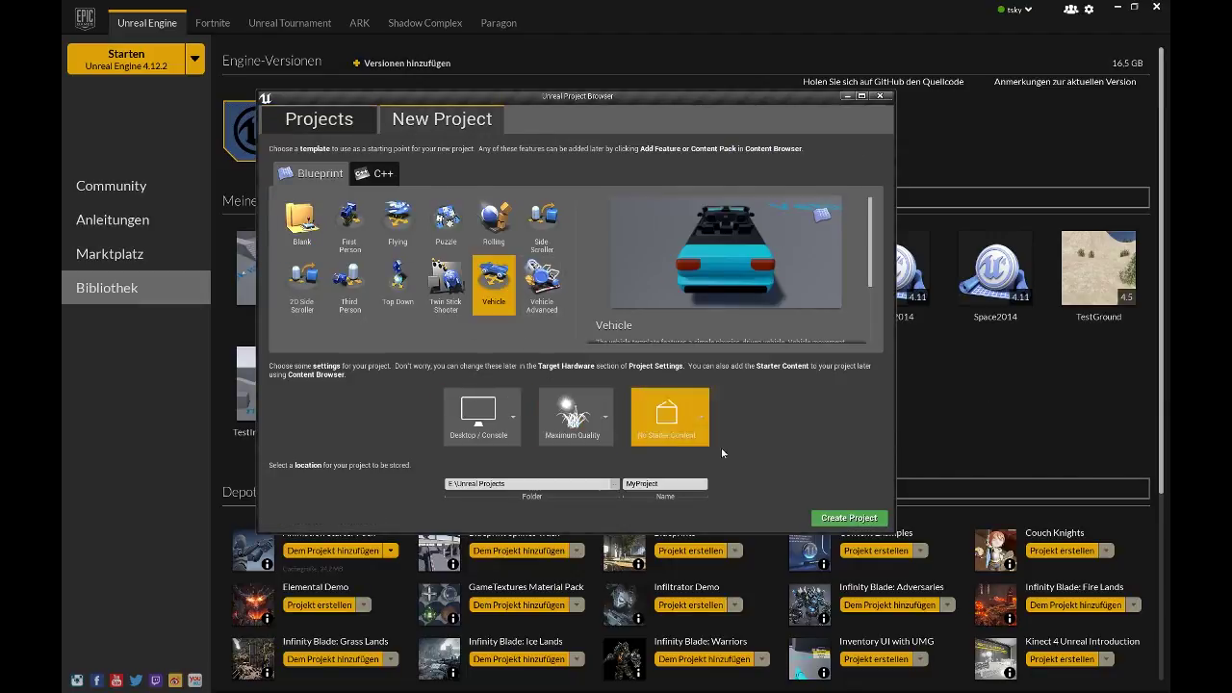
click(677, 483)
drag(677, 483, 616, 484)
text(TestJoystickVideo)
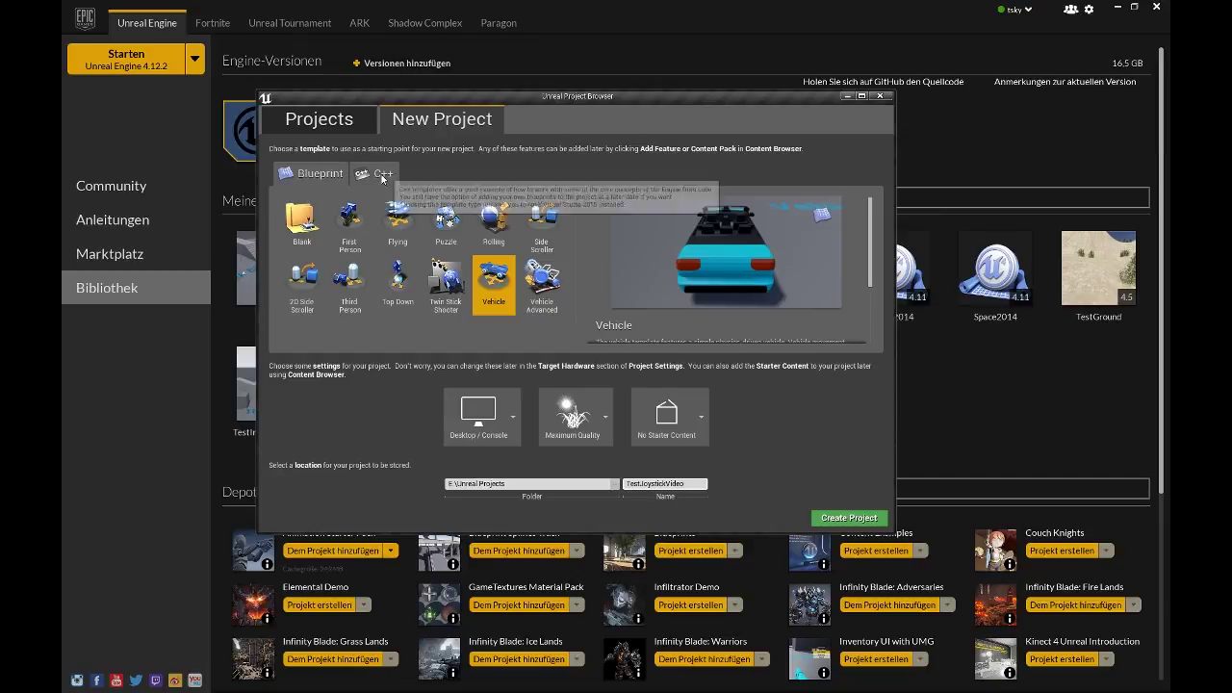
click(852, 518)
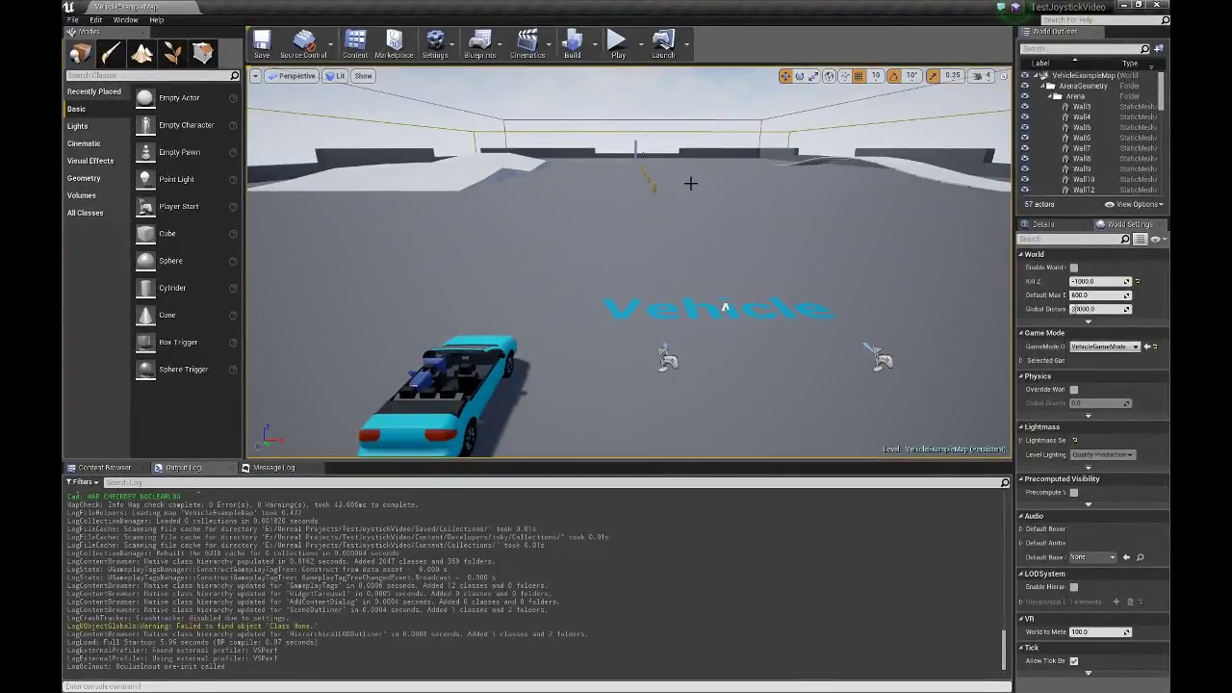
- Open the Plugins browser on Input Devices, dock it as a tab, and return to the map
click(435, 45)
click(475, 110)
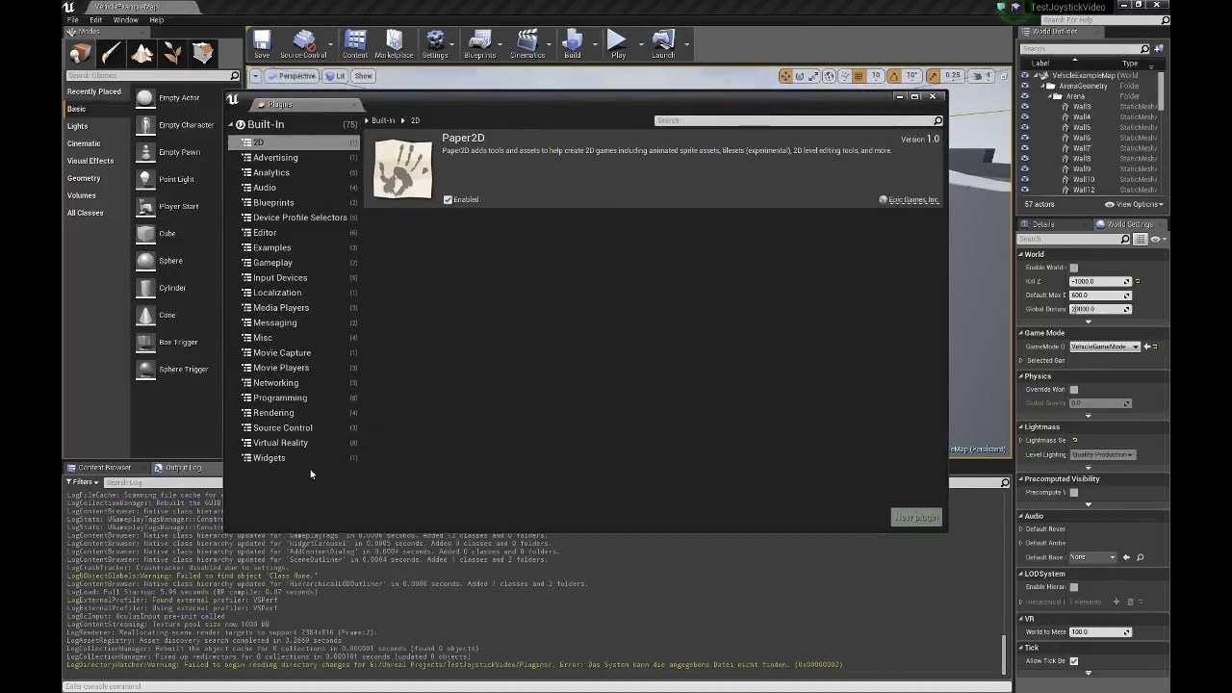
click(291, 278)
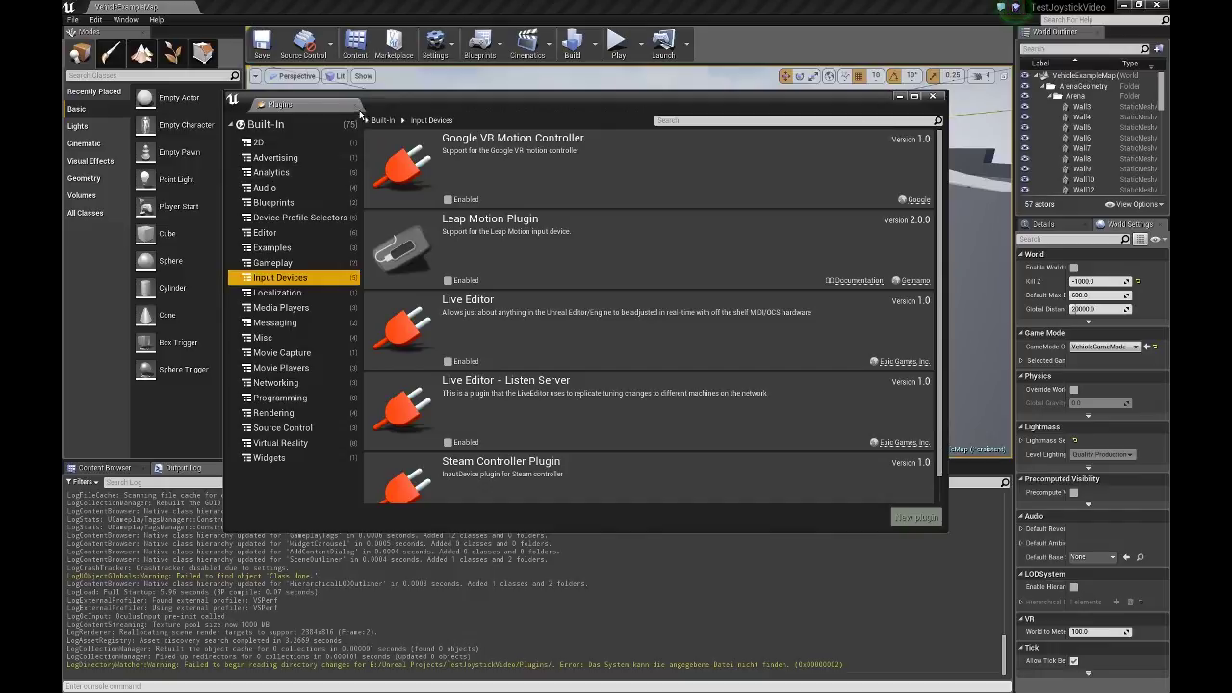
drag(356, 108, 250, 7)
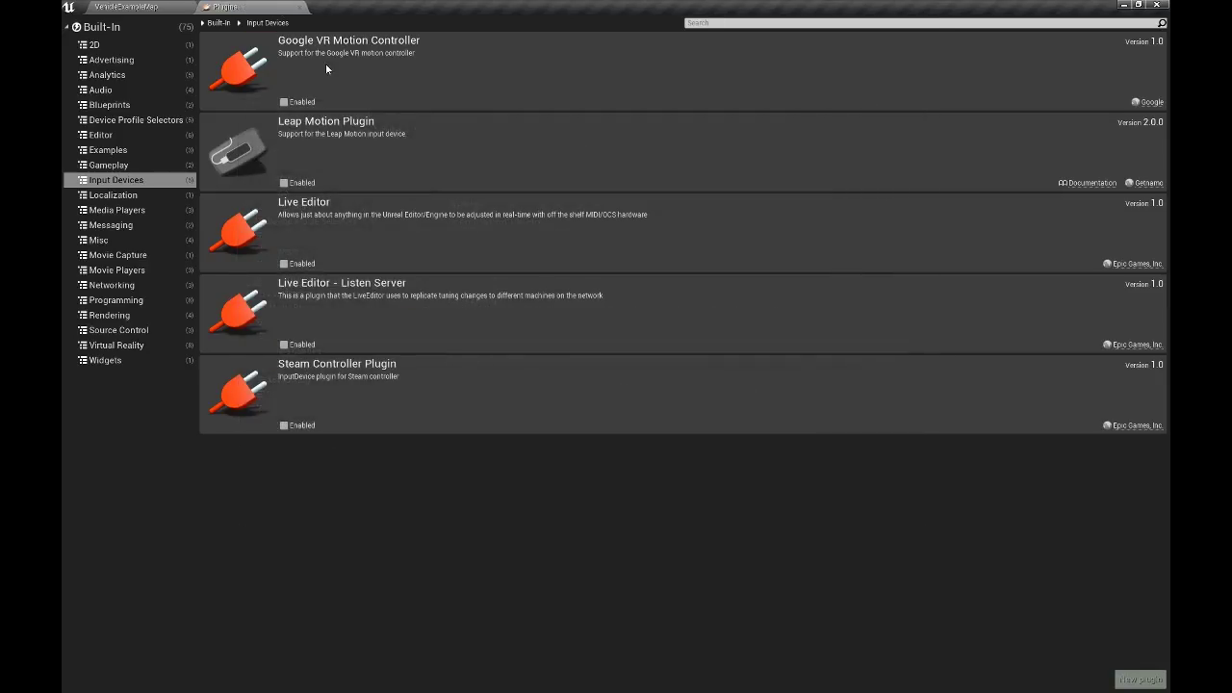
click(142, 8)
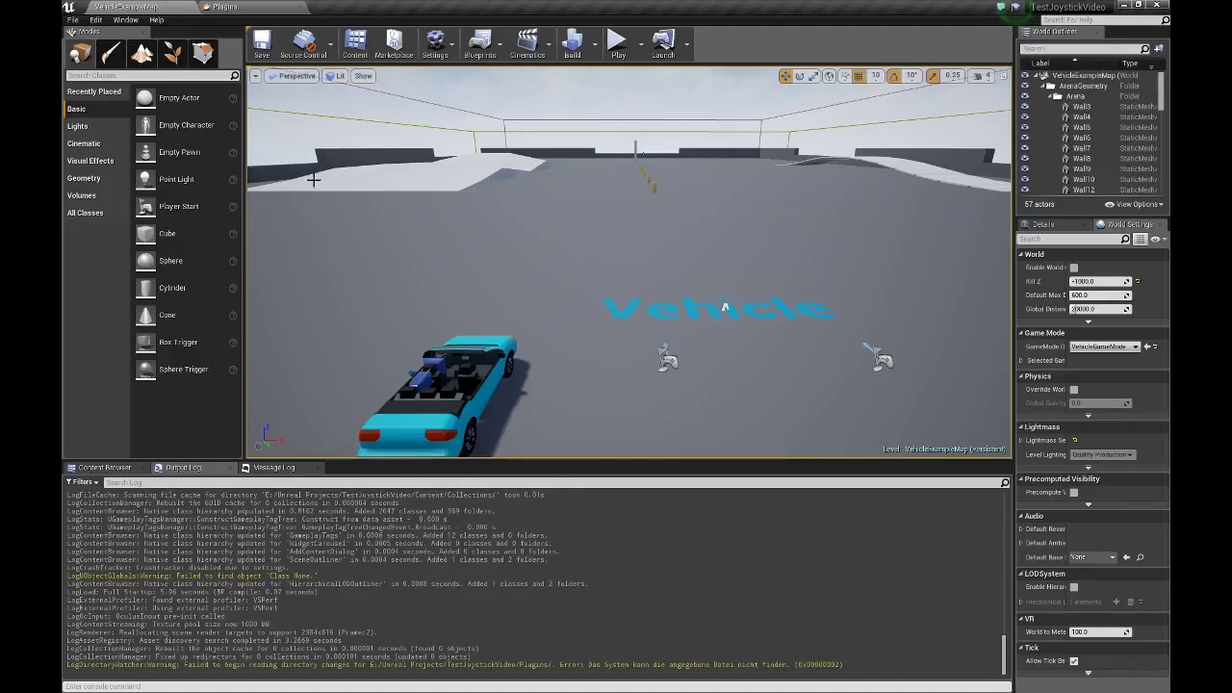
- Look through the Blueprints menu options, then go back to the Settings menu
click(479, 44)
mouse_move(513, 117)
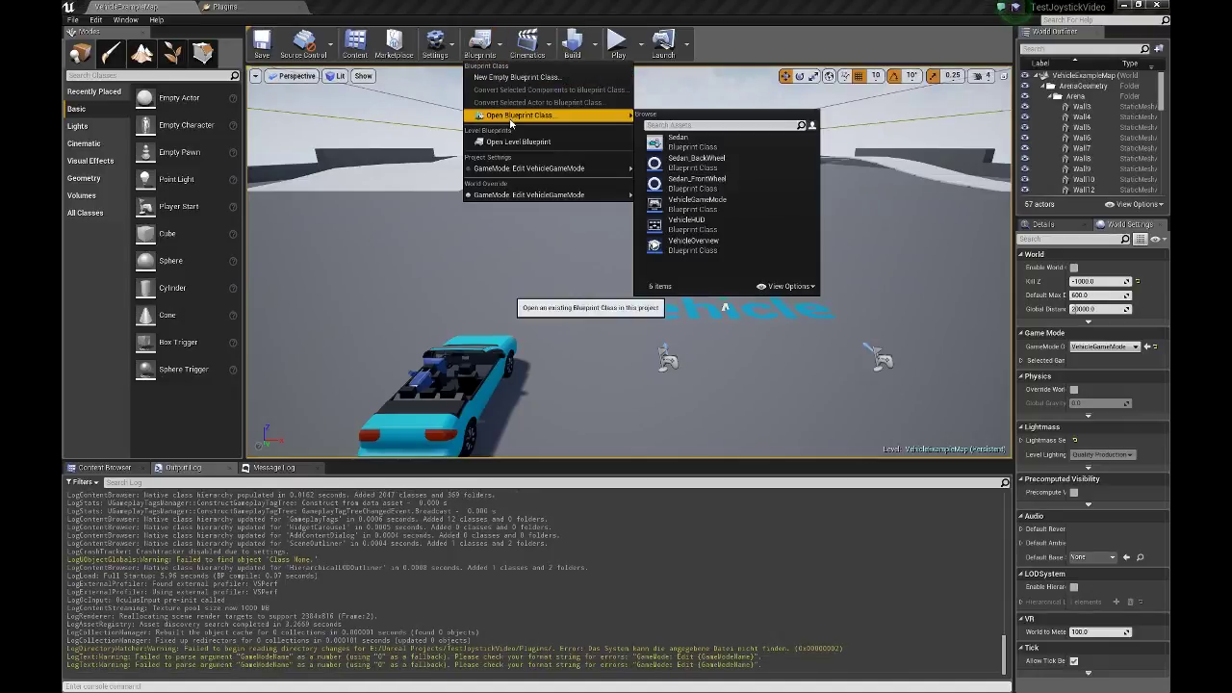
click(438, 43)
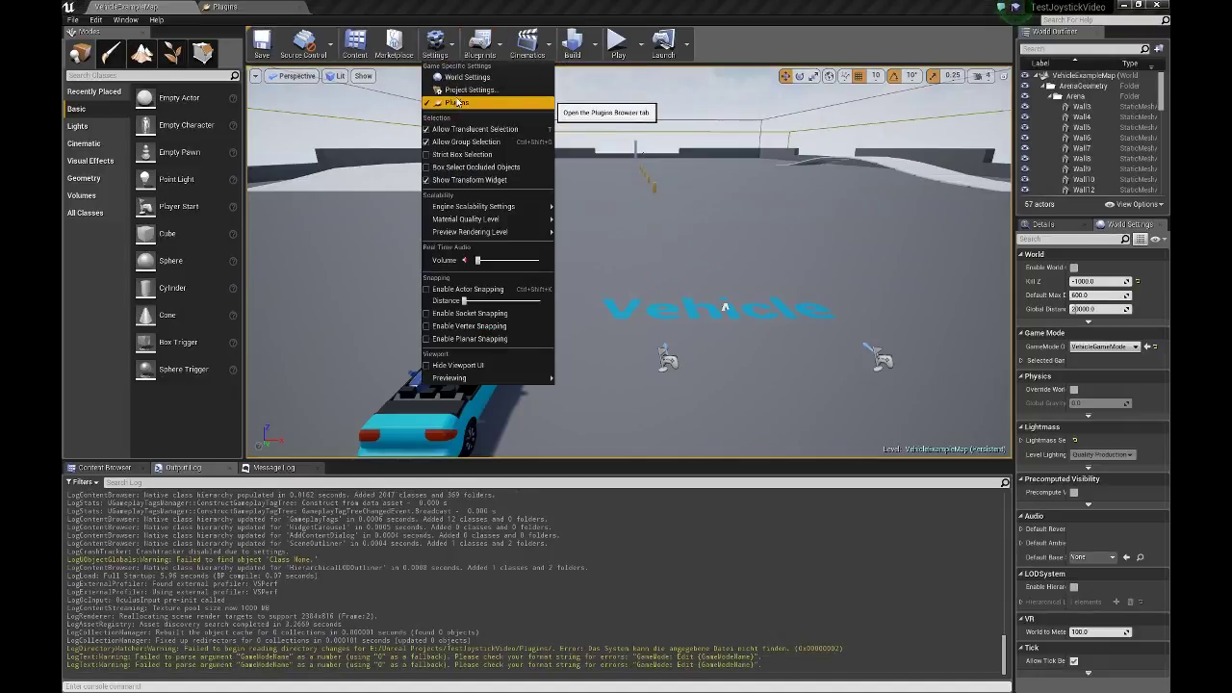
- In Project Settings > Input, add a new key binding to the MoveForward axis mapping
click(468, 90)
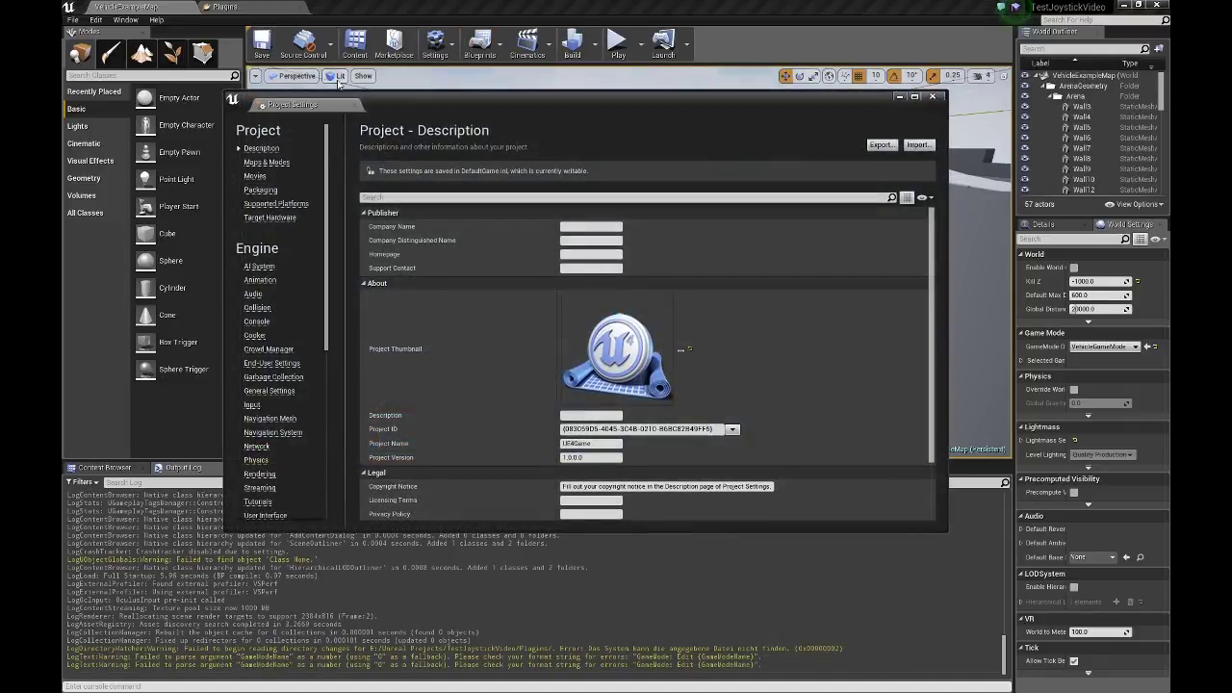
click(253, 405)
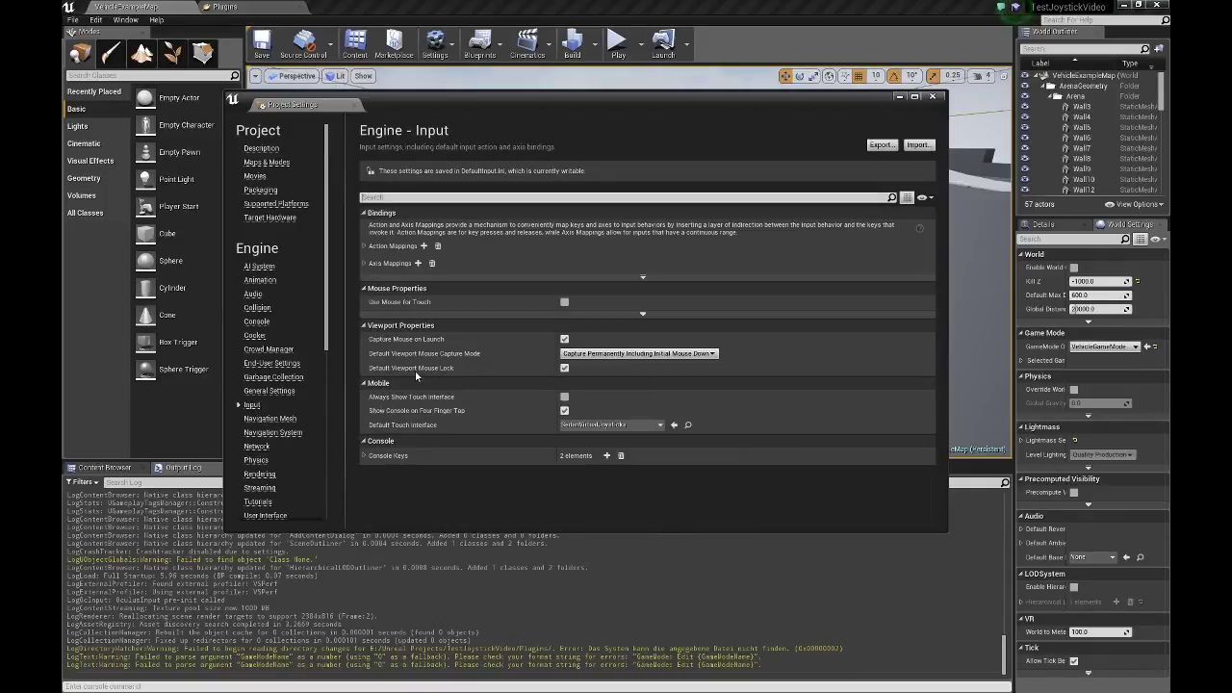
click(365, 262)
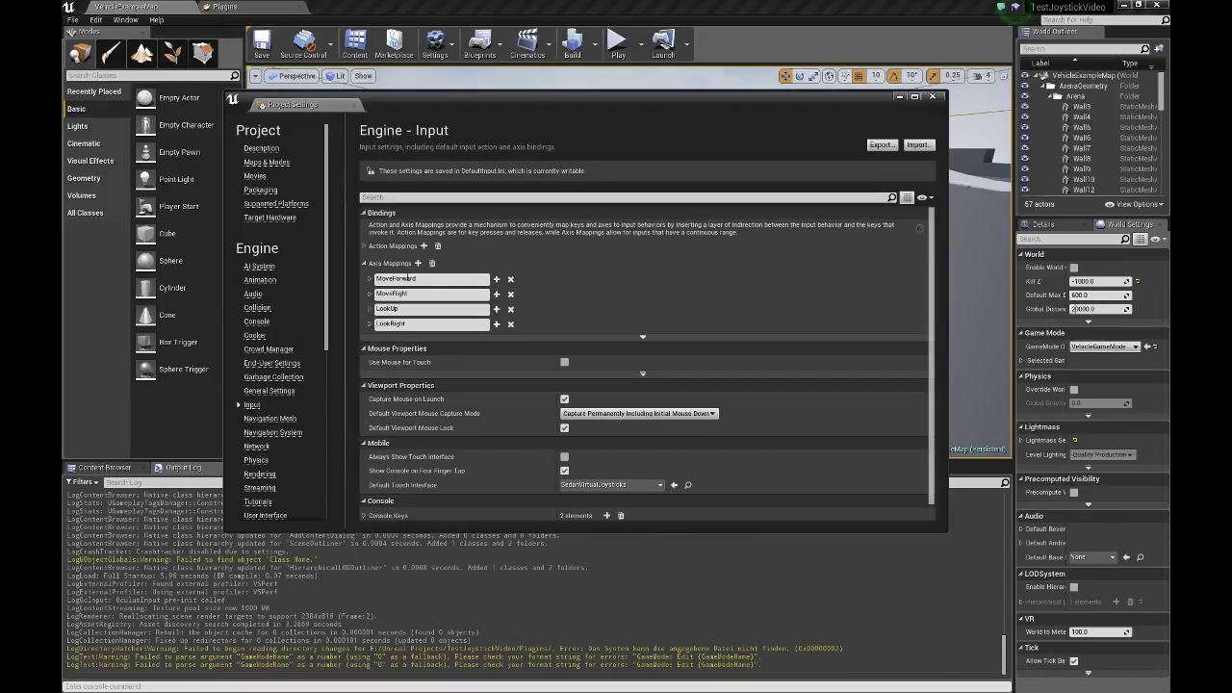
click(369, 280)
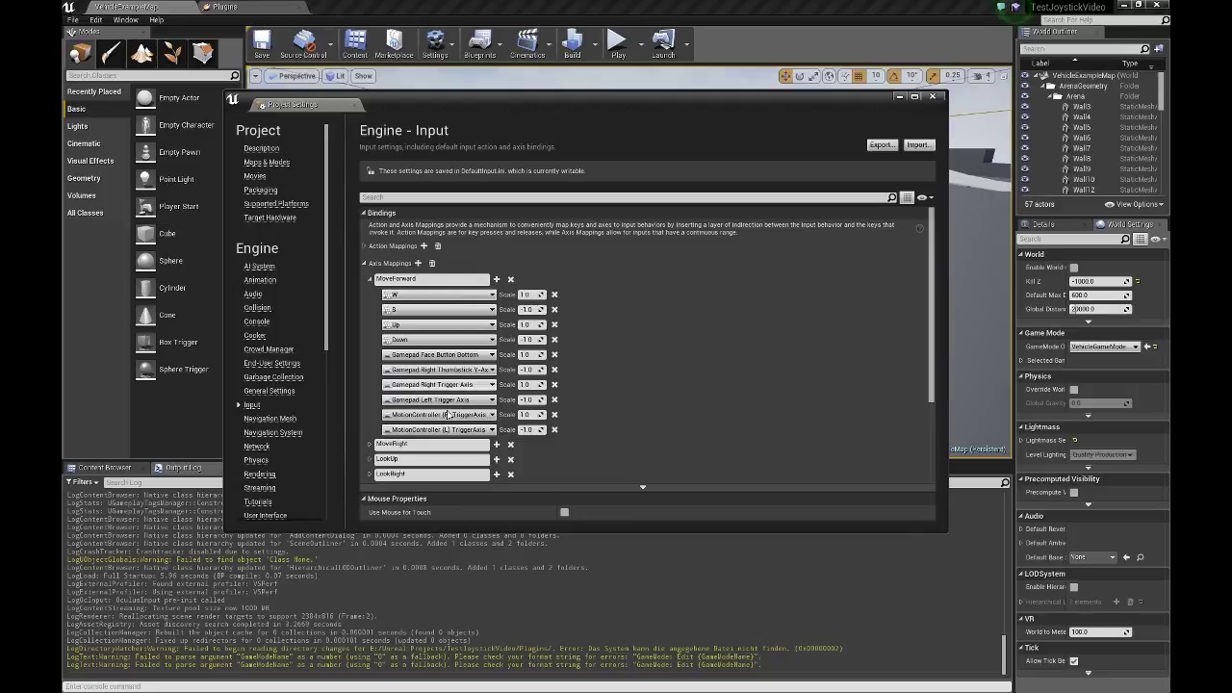
click(497, 279)
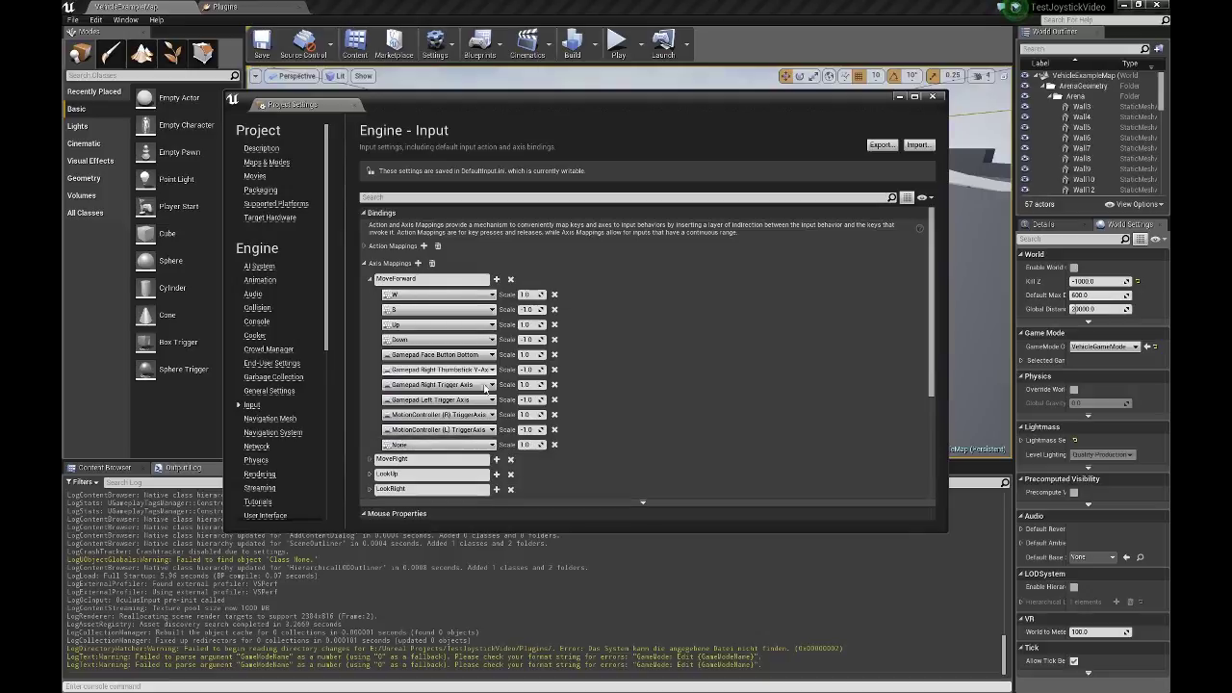
- Browse the Gamepad key choices for the new binding, then collapse the Gamepad group
click(438, 444)
click(394, 209)
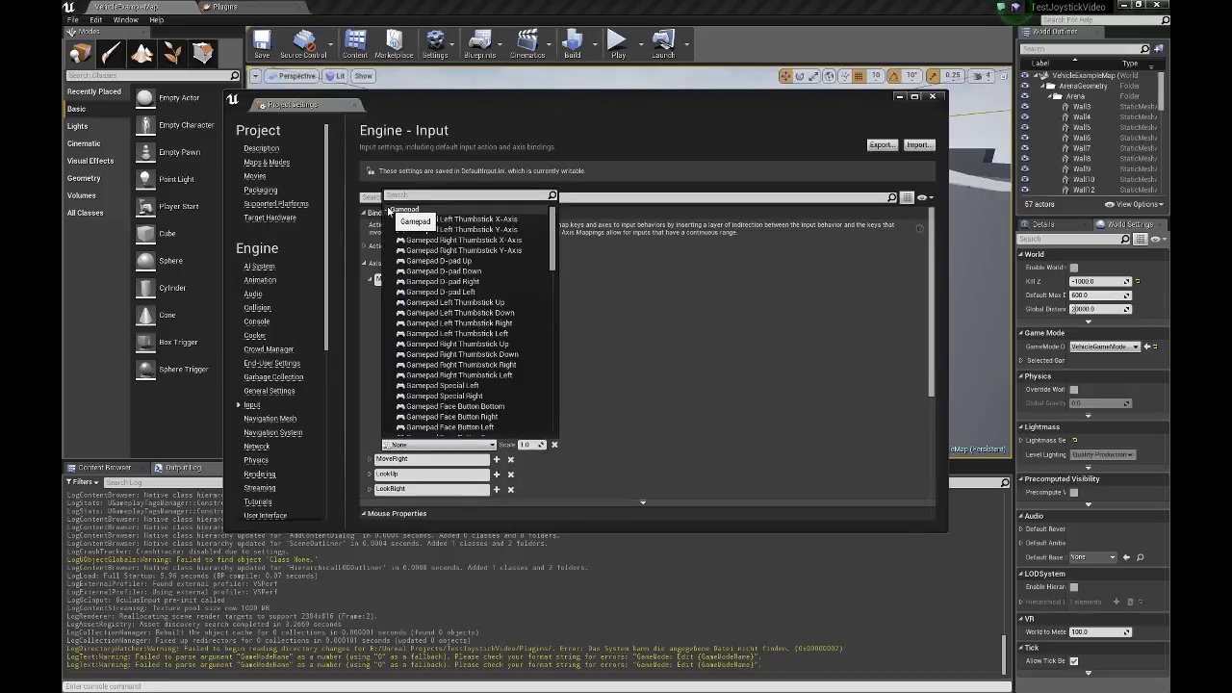
scroll(468, 316, down, 10)
scroll(469, 315, down, 15)
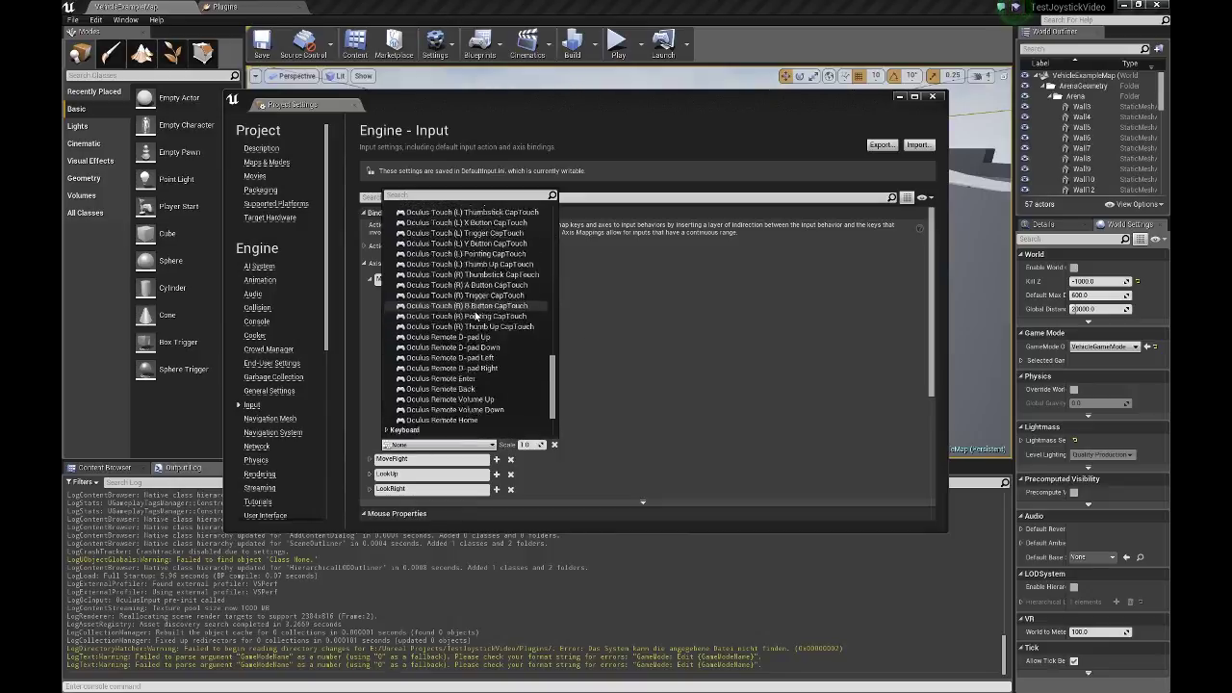
scroll(496, 353, up, 15)
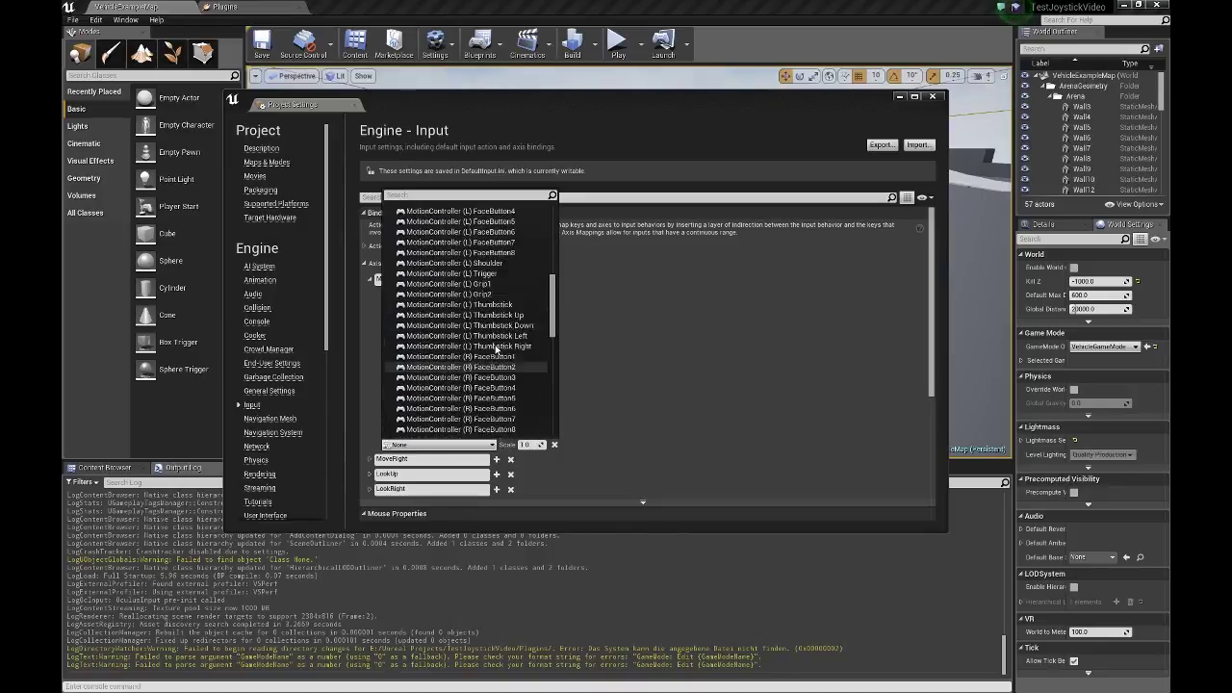
scroll(491, 337, up, 3)
click(395, 209)
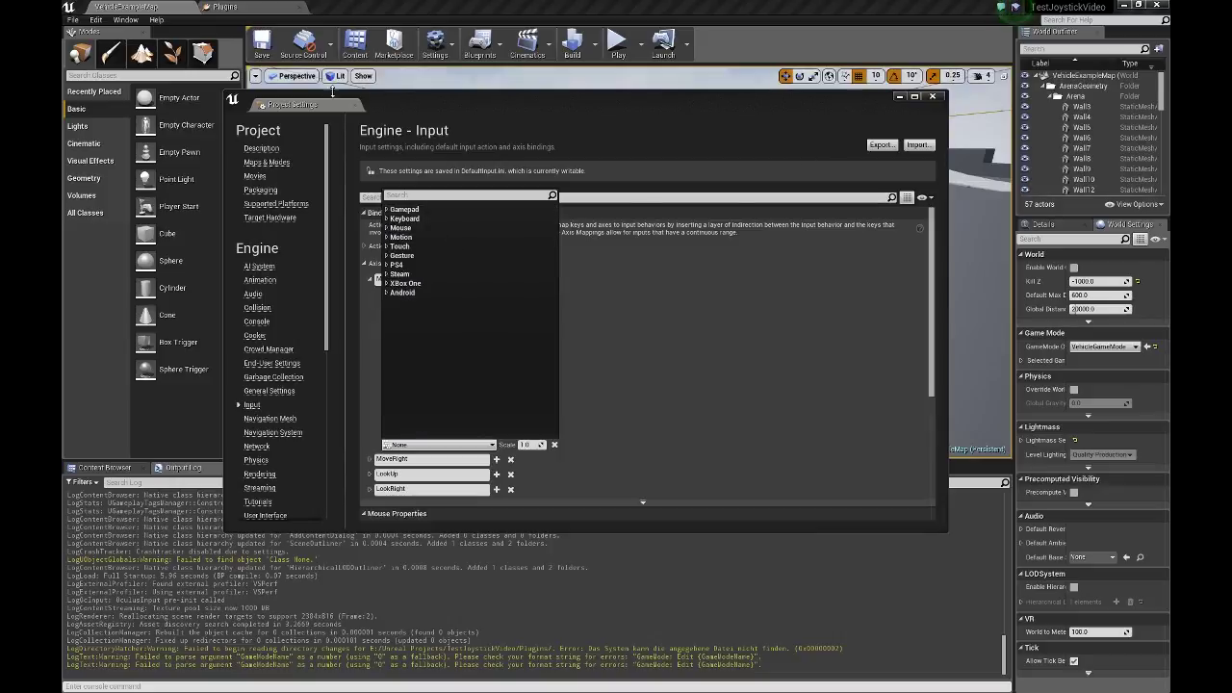
- Dock Project Settings as a tab, close the Unreal editor, and switch to Explorer
drag(291, 104, 354, 9)
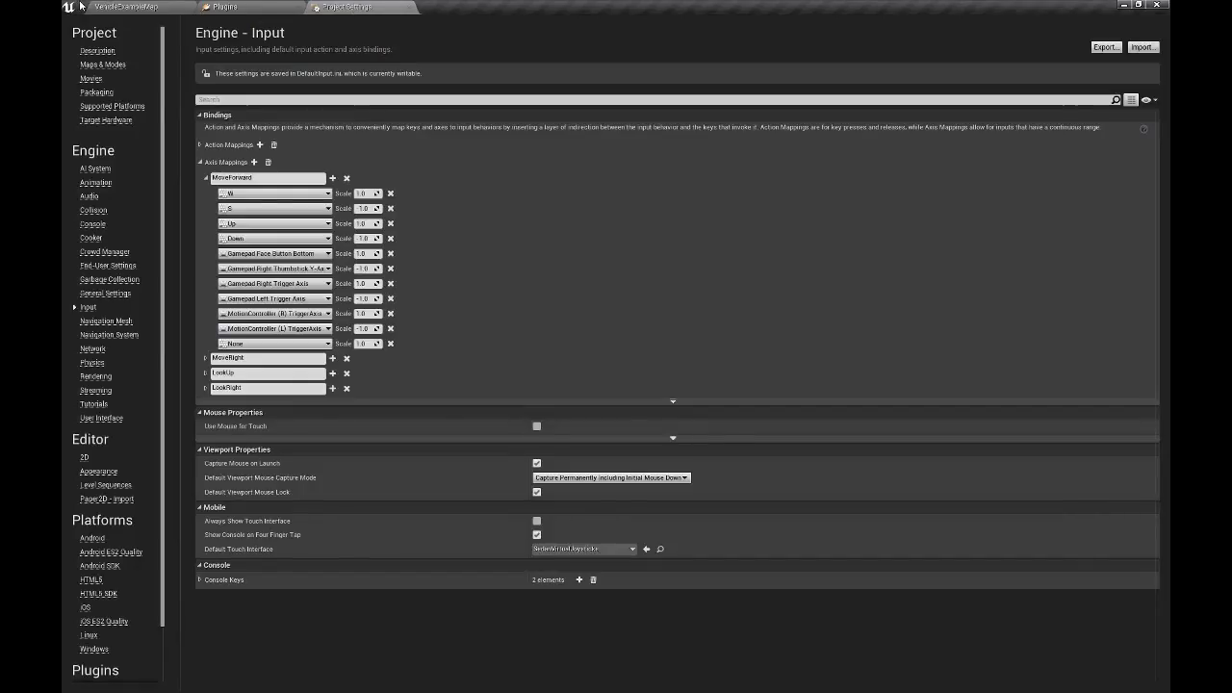
click(125, 7)
click(1156, 5)
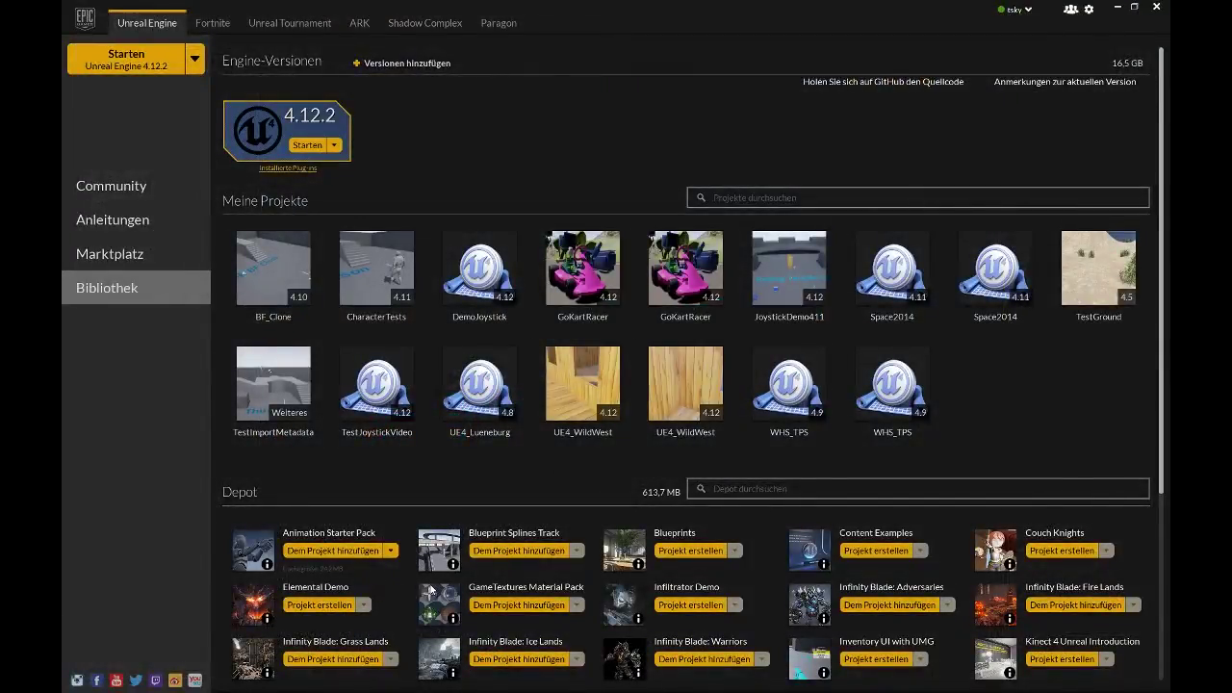
key(alt+Tab)
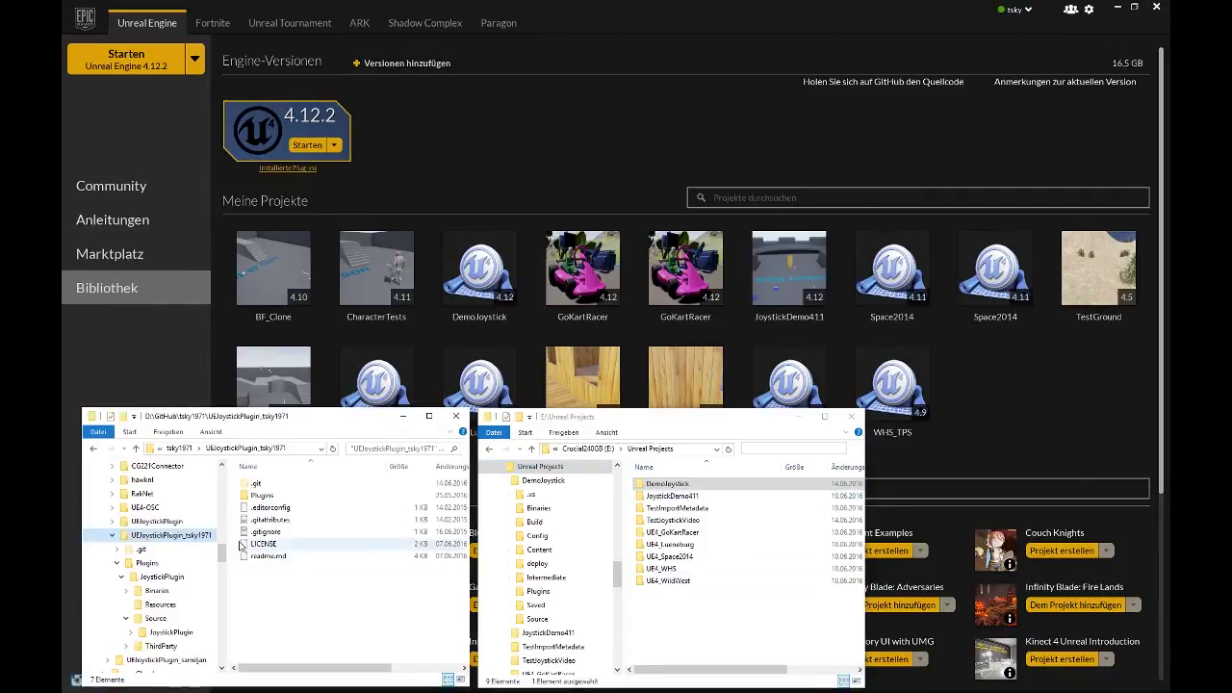
- Copy Plugins from UEJoystickPlugin_tsky1971 and paste it beside TestJoystickVideo.uproject
click(147, 563)
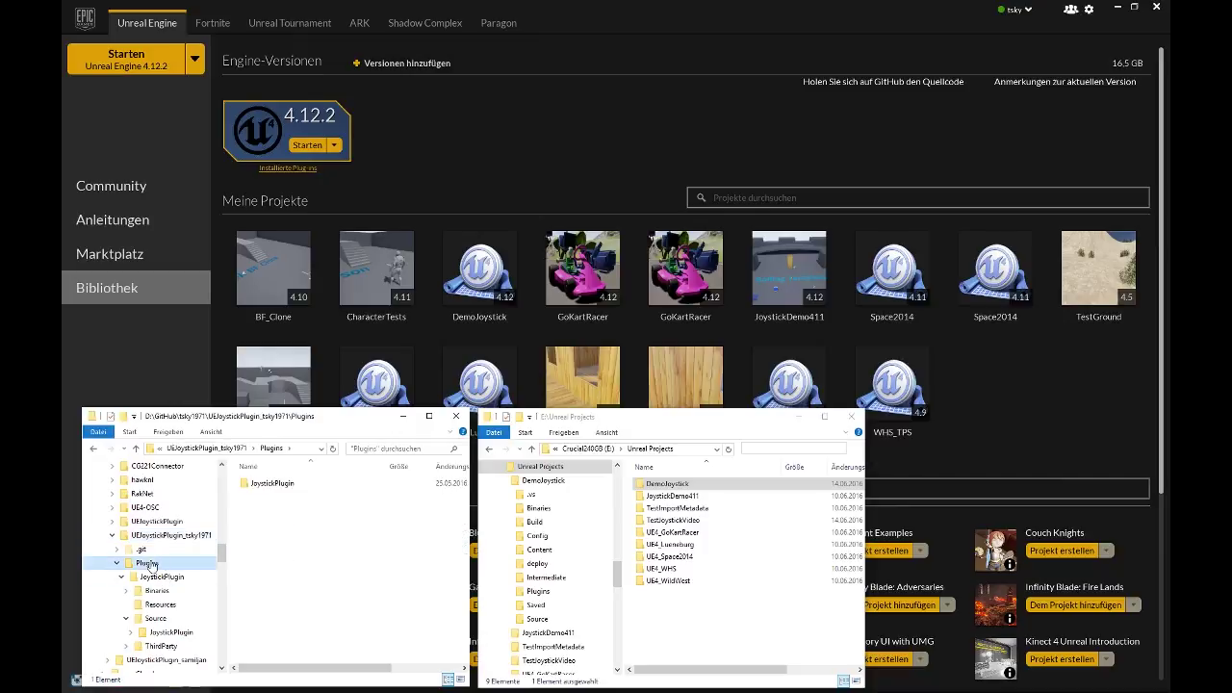
right_click(149, 563)
click(174, 486)
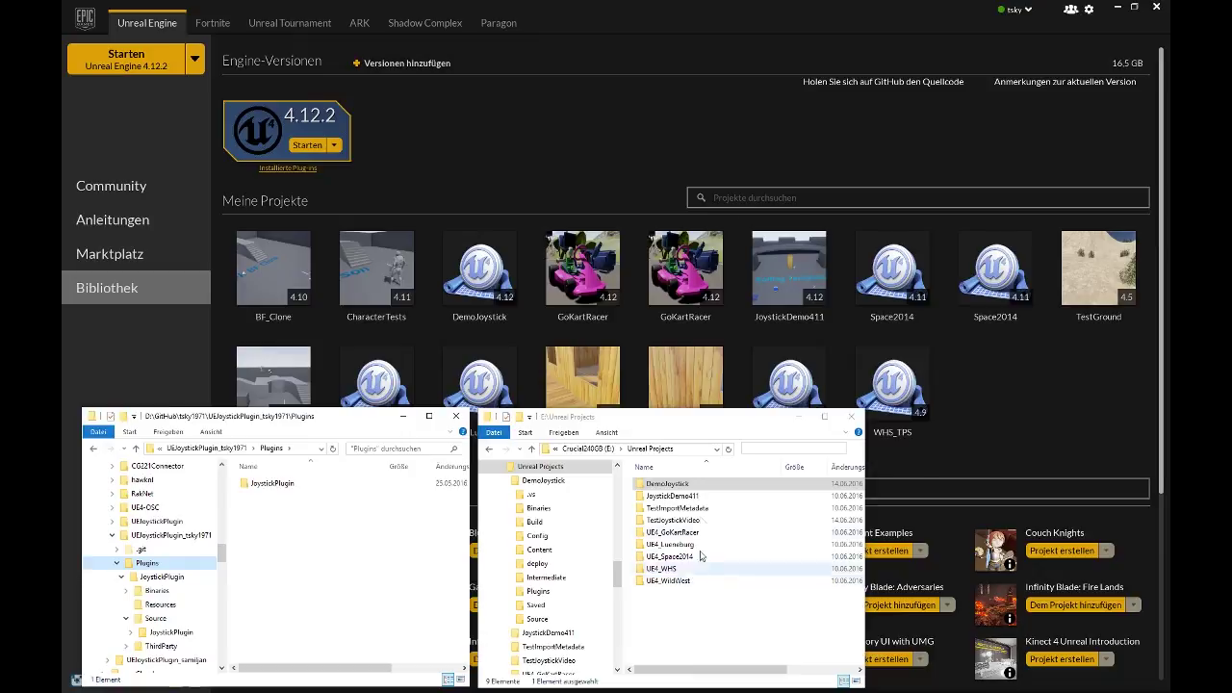
double_click(673, 520)
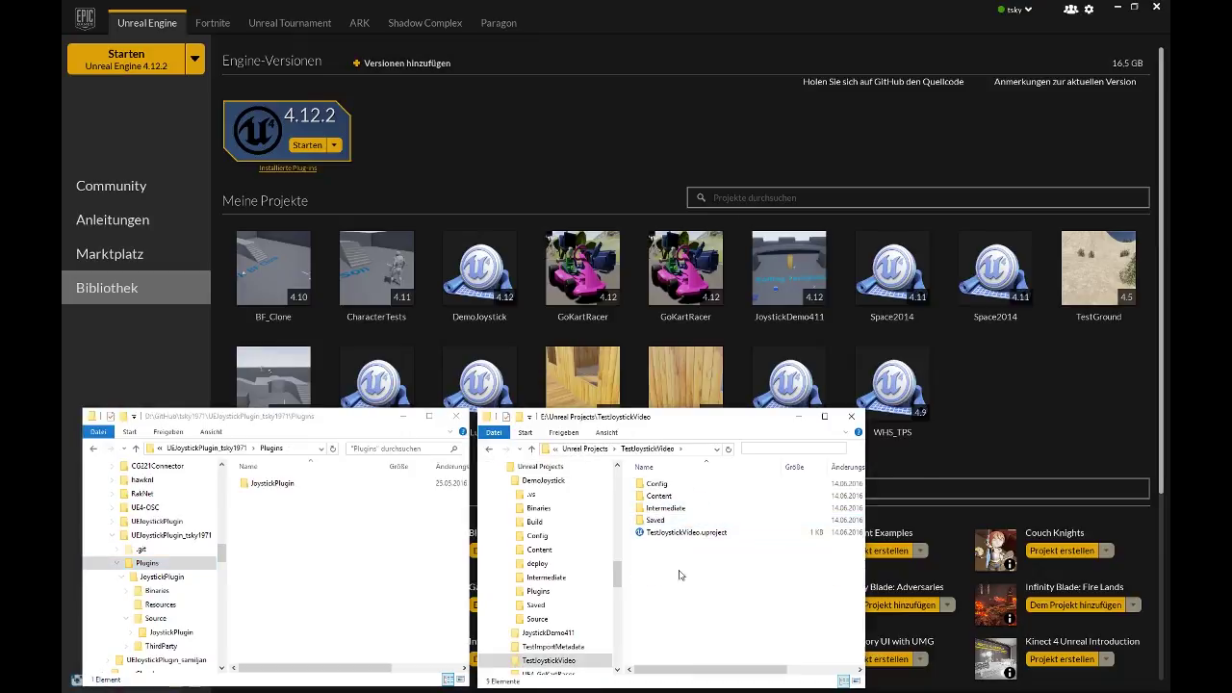
right_click(666, 601)
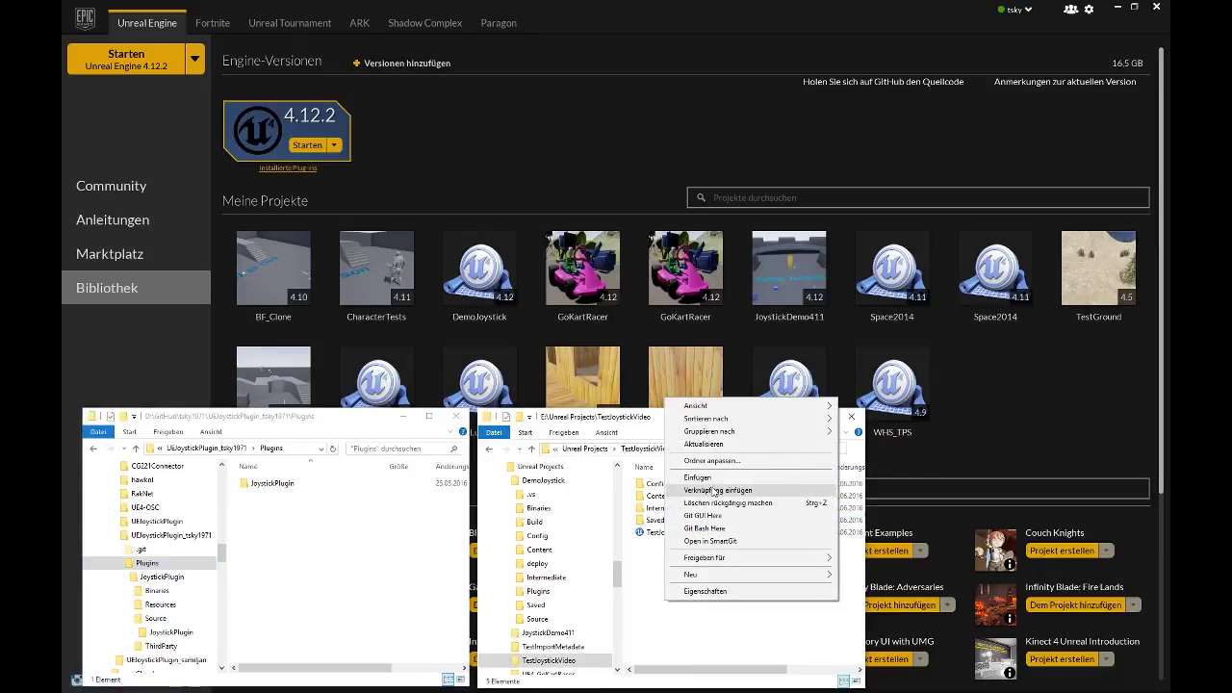
click(698, 478)
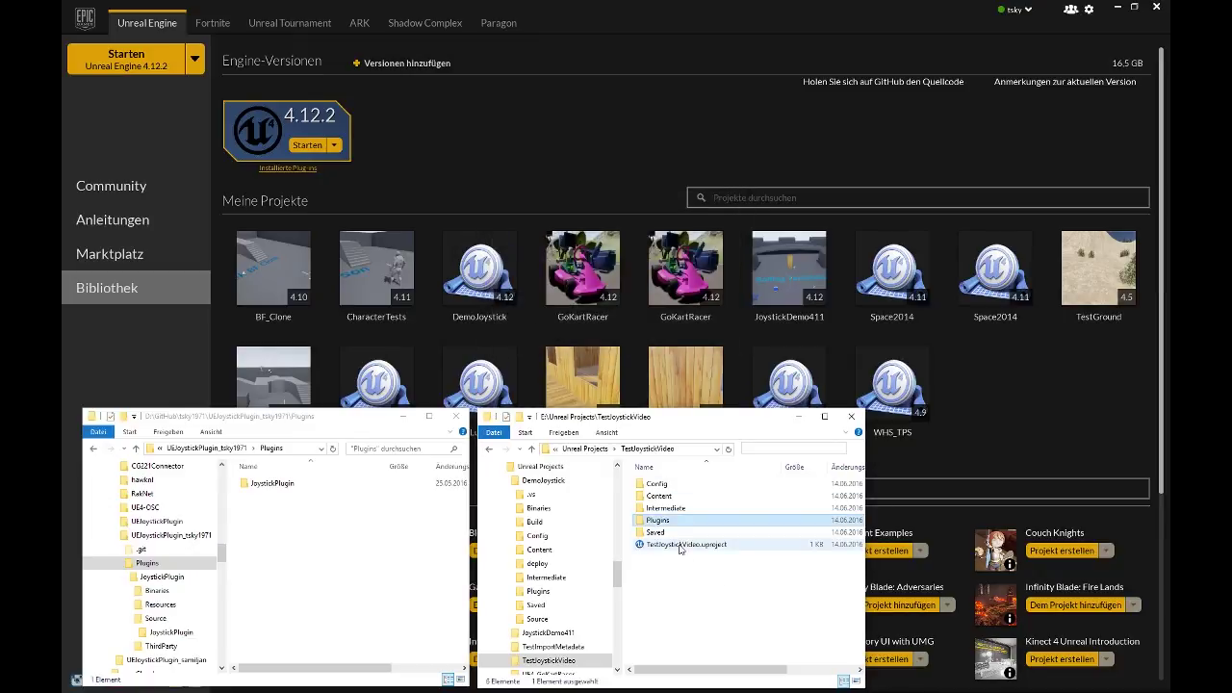
right_click(680, 544)
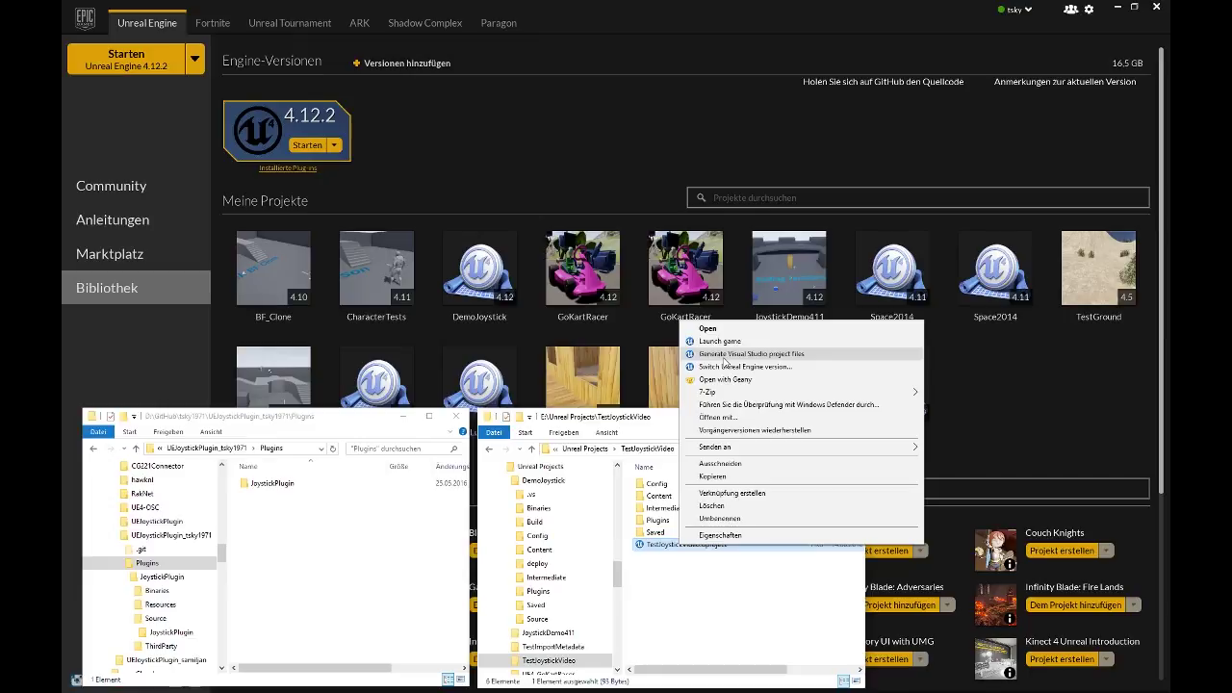
click(724, 354)
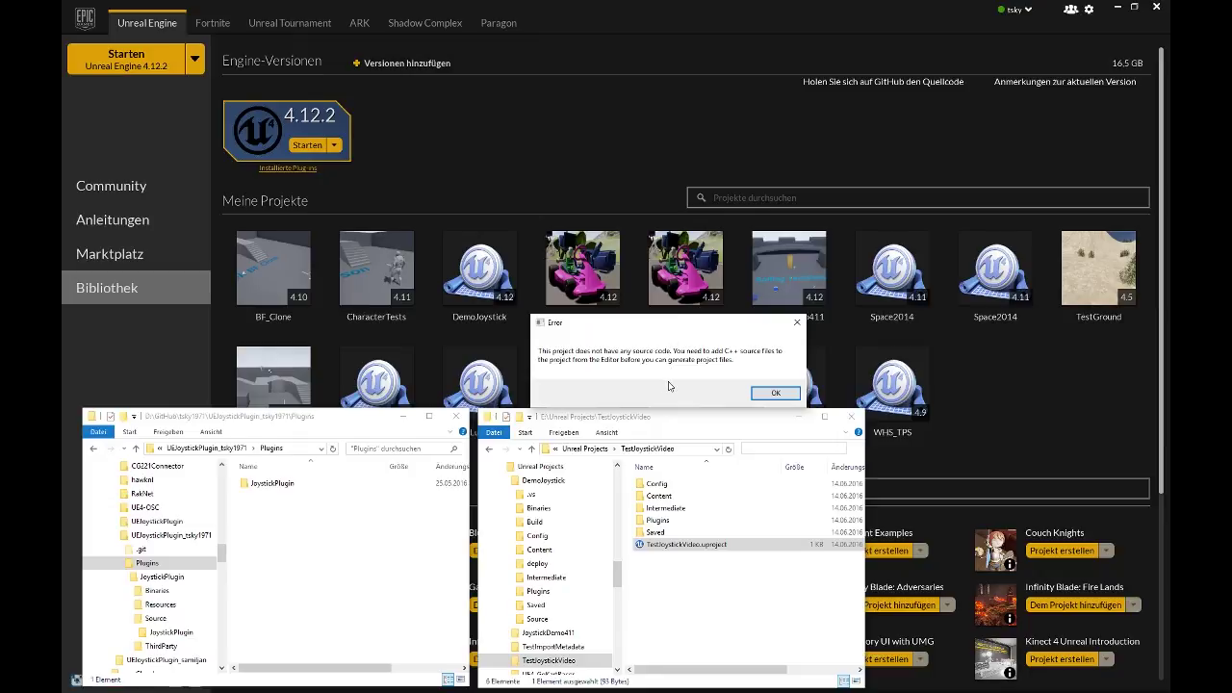
click(756, 396)
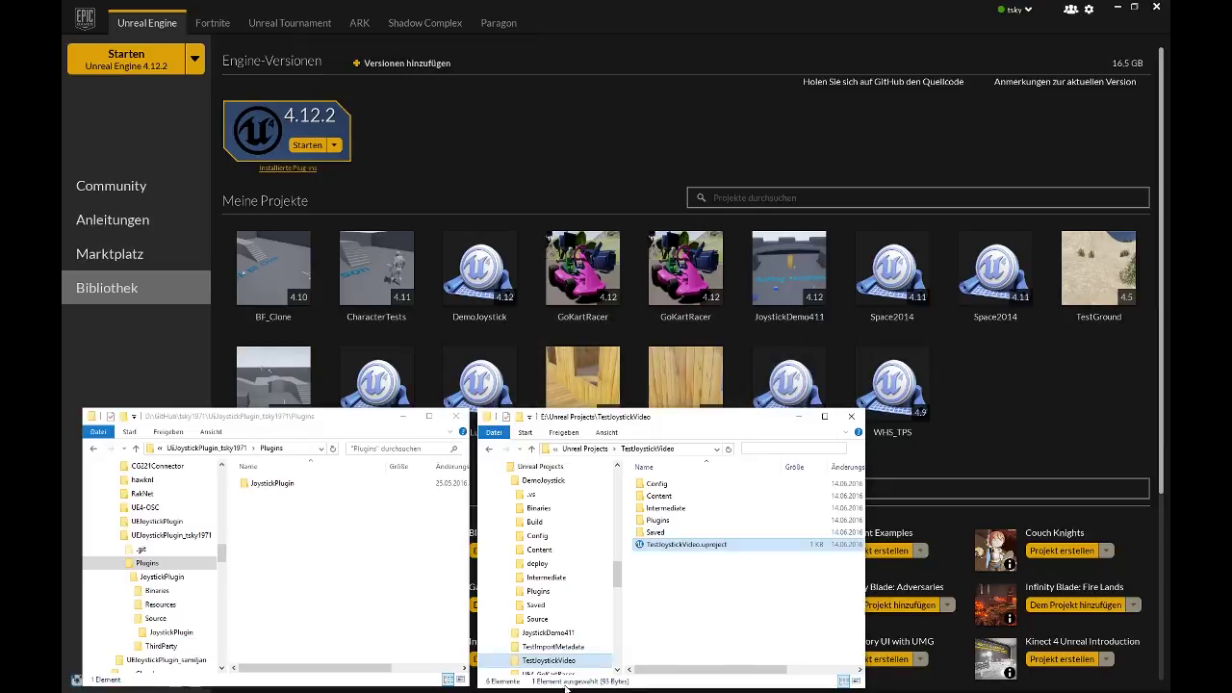
- Delete the copied Plugins folder and open TestJoystickVideo.uproject in the Unreal editor
click(674, 528)
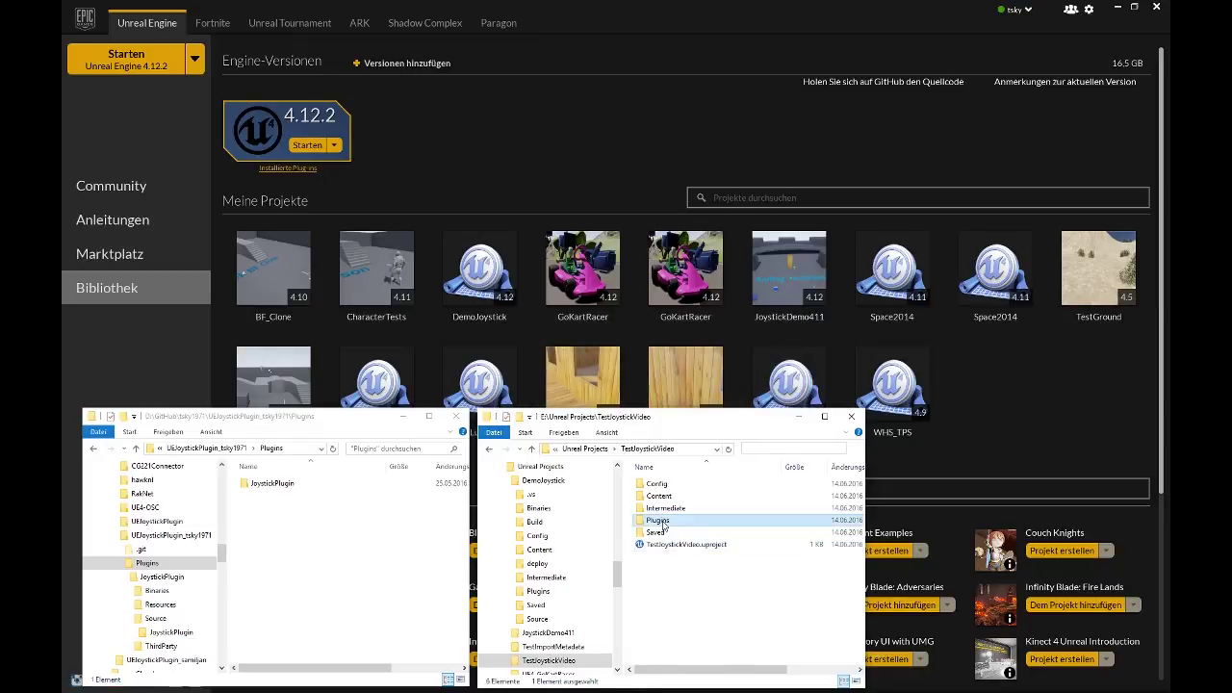
right_click(664, 525)
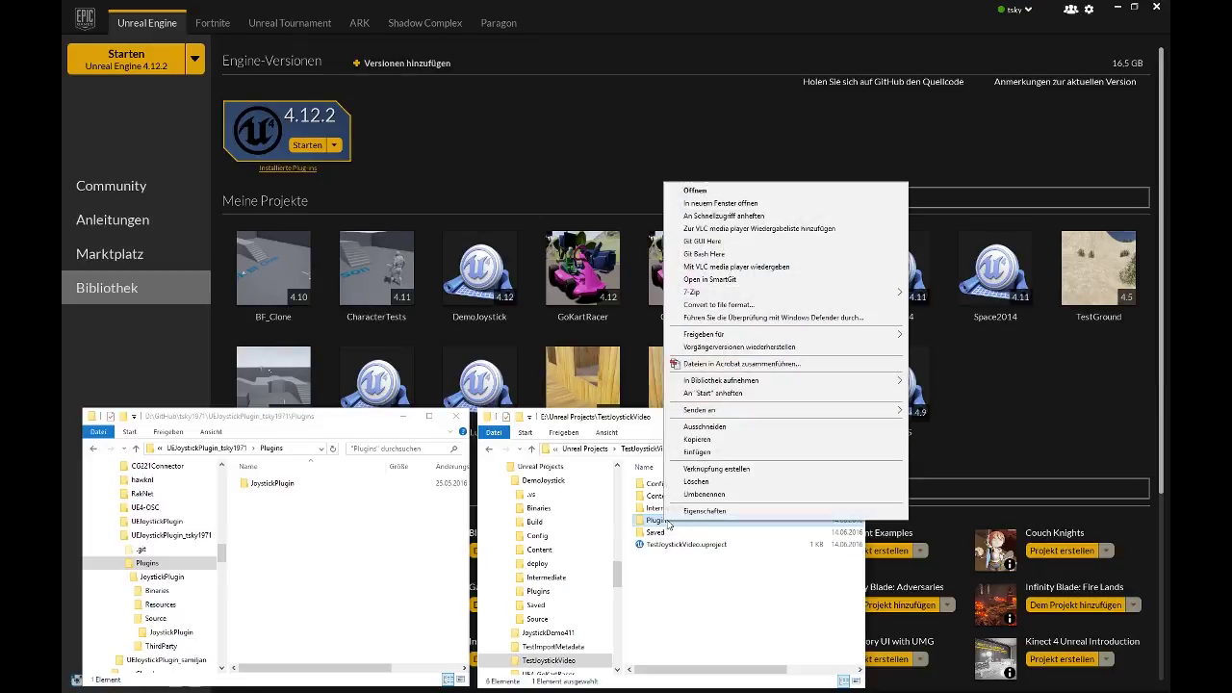
click(699, 482)
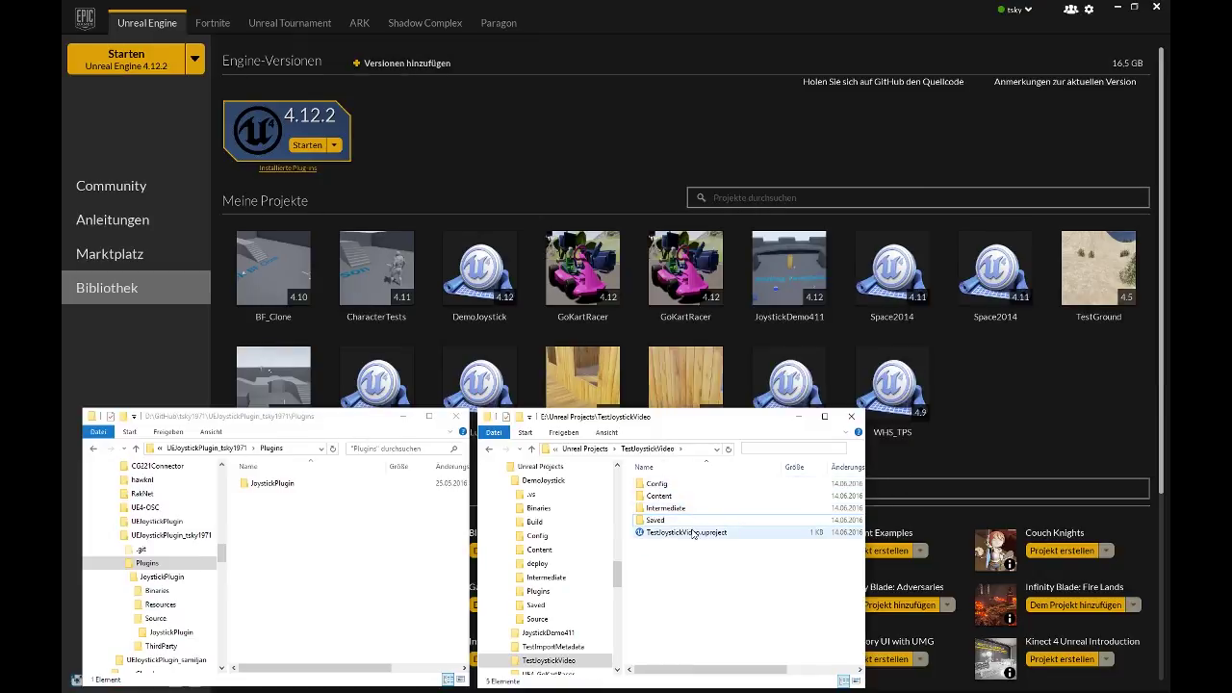
click(692, 533)
double_click(693, 534)
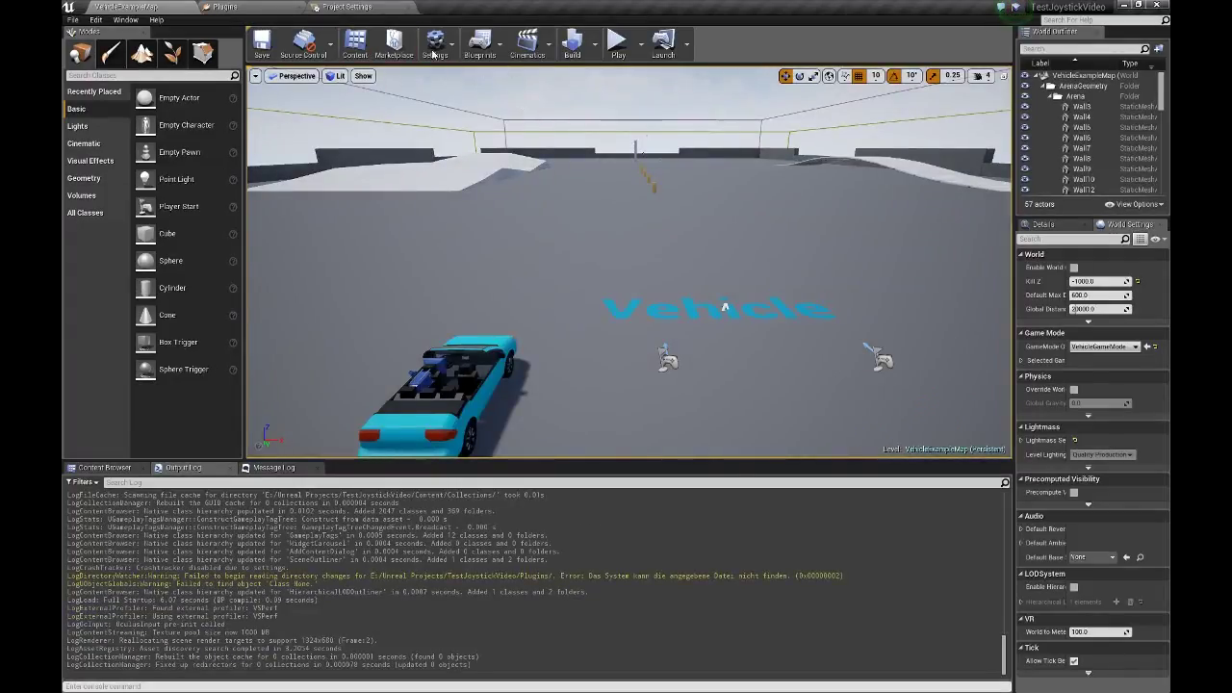
- Add a new C++ class with parent None, keeping the default name MyClass
click(72, 20)
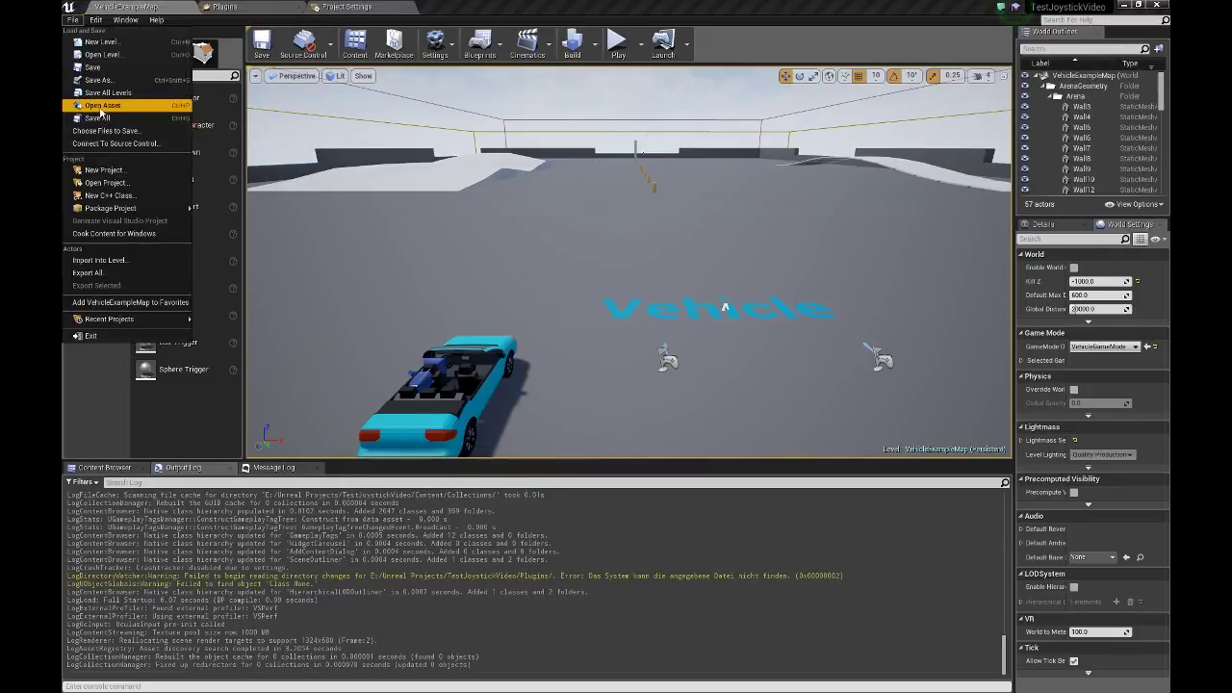
click(109, 195)
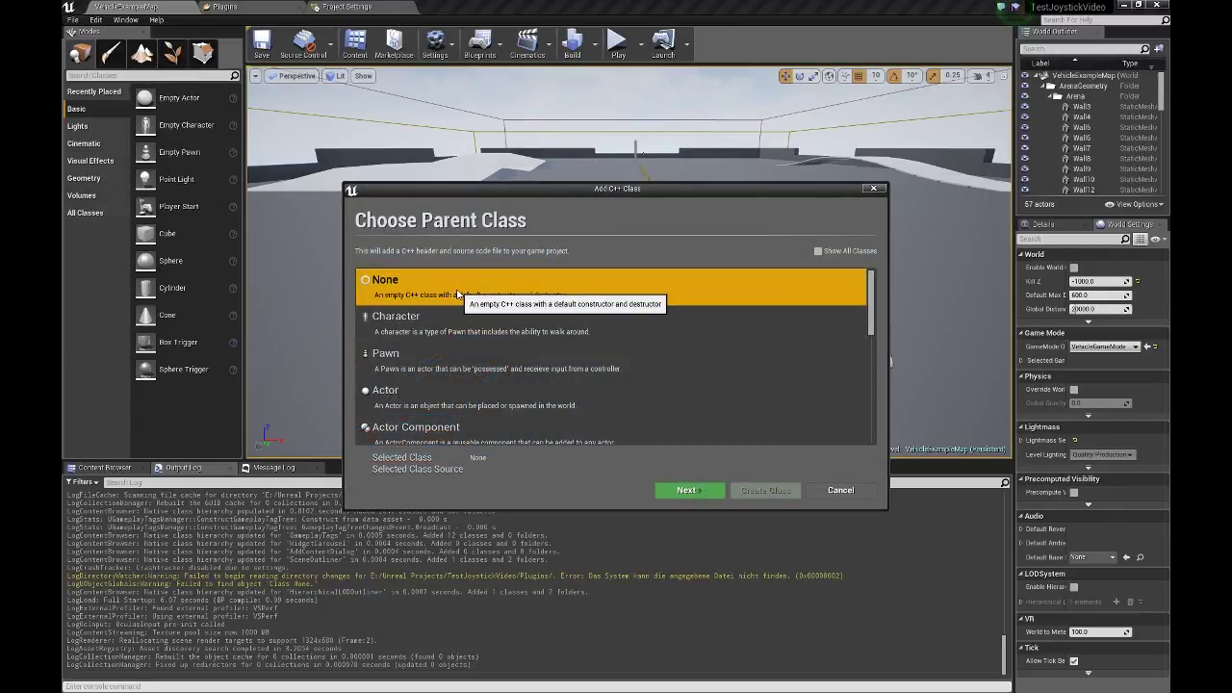
click(685, 491)
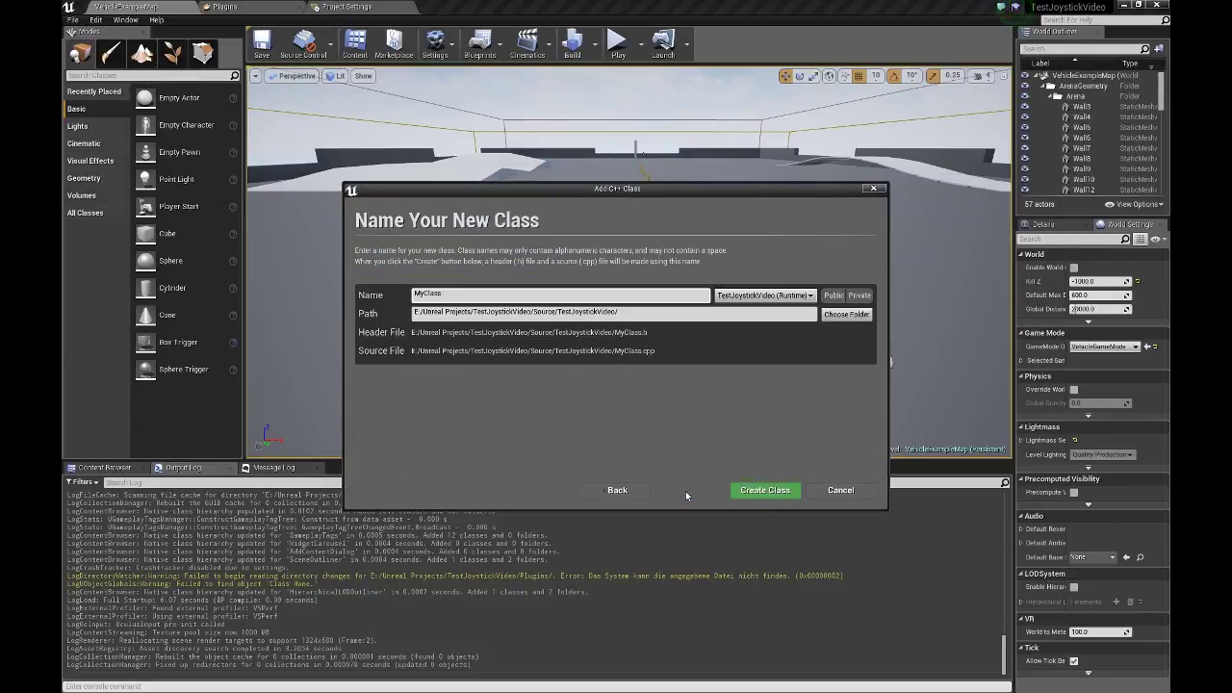
click(770, 491)
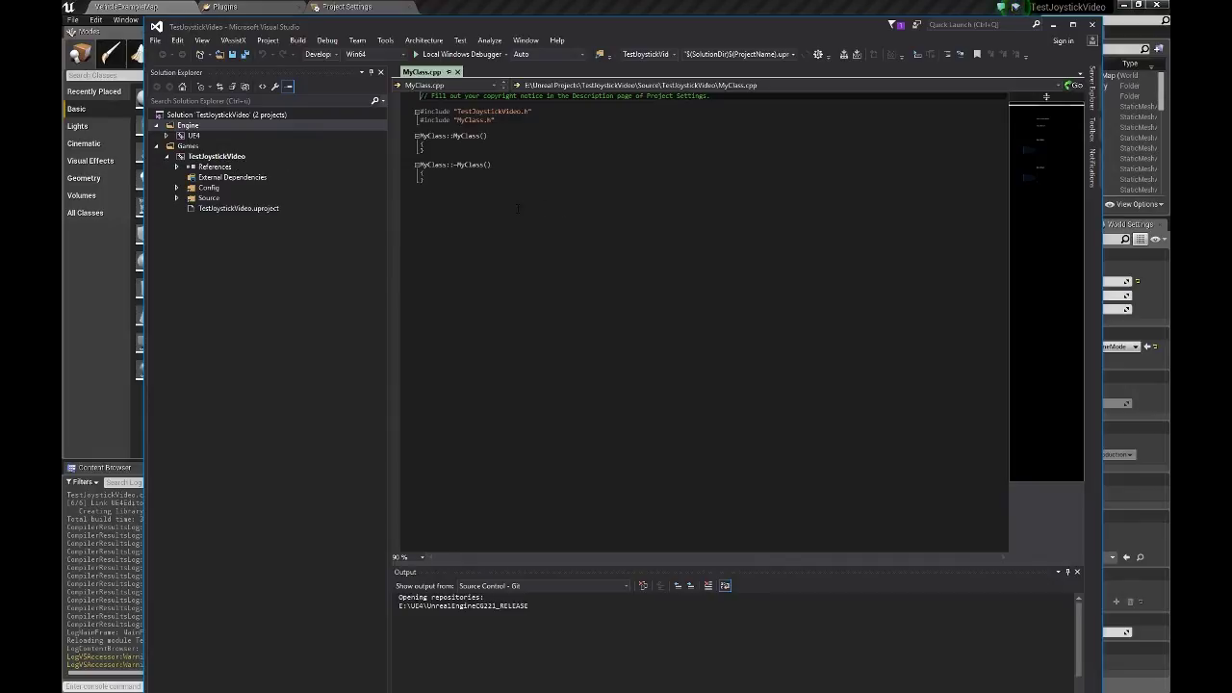
- Close Visual Studio saving the solution, close the Unreal editor, and bring up the Epic launcher
click(167, 156)
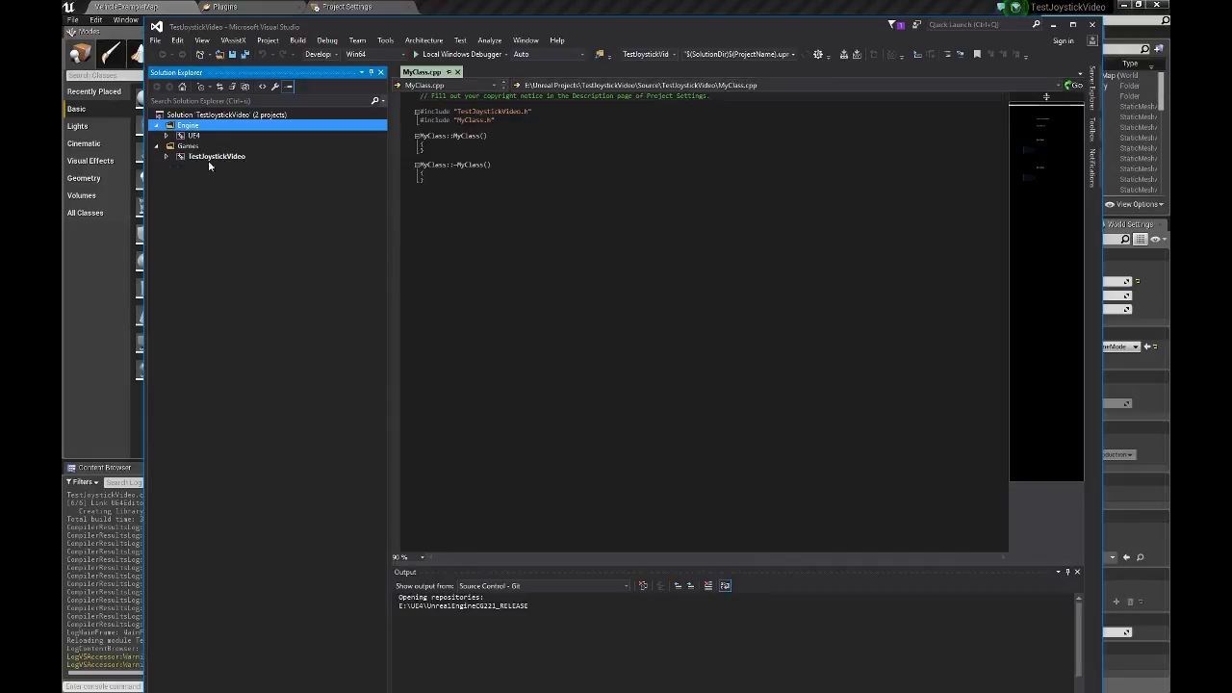
click(1093, 26)
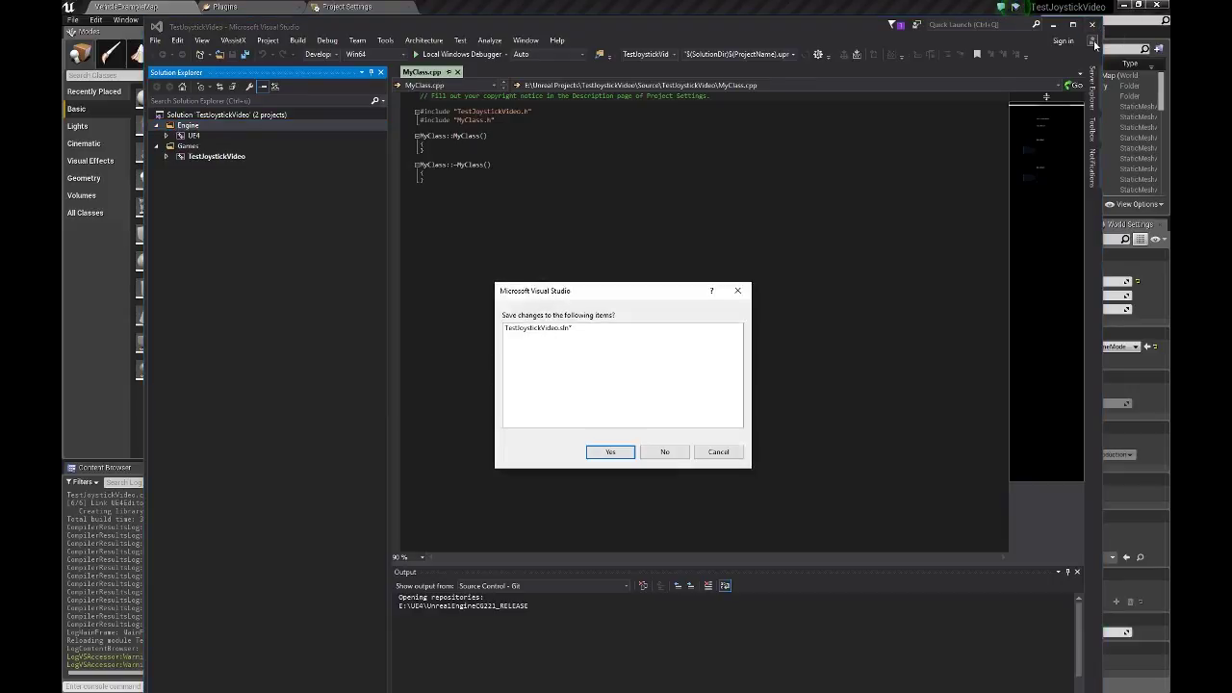
click(617, 454)
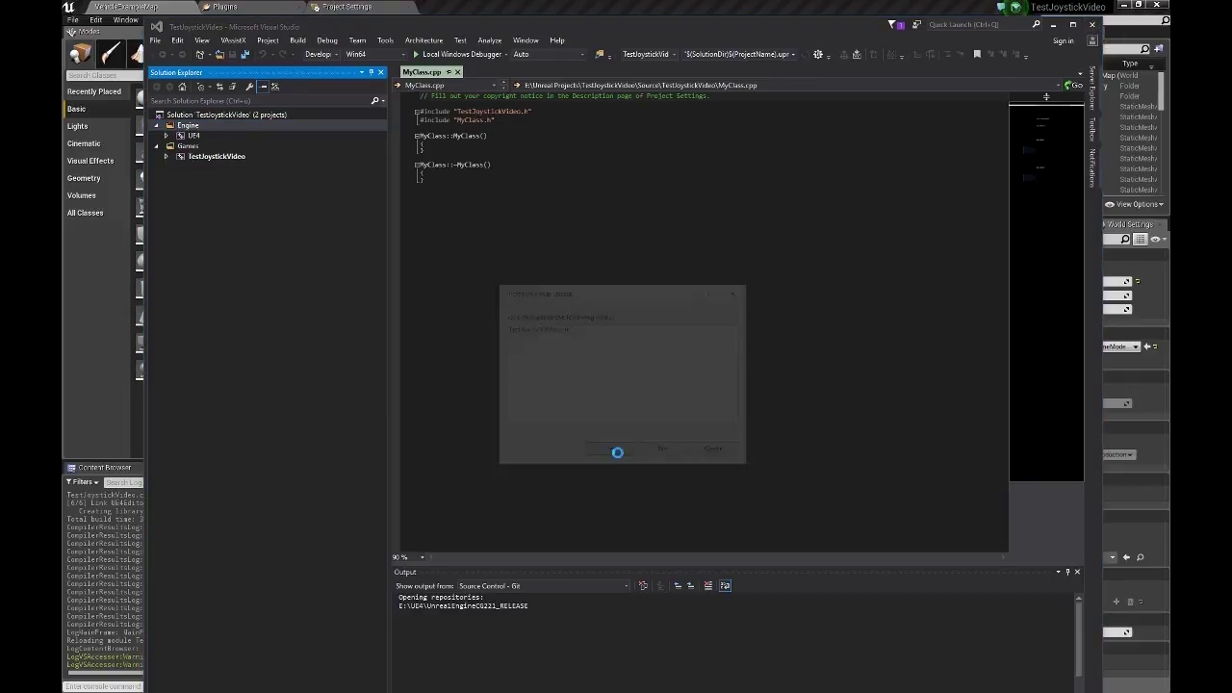
click(1155, 6)
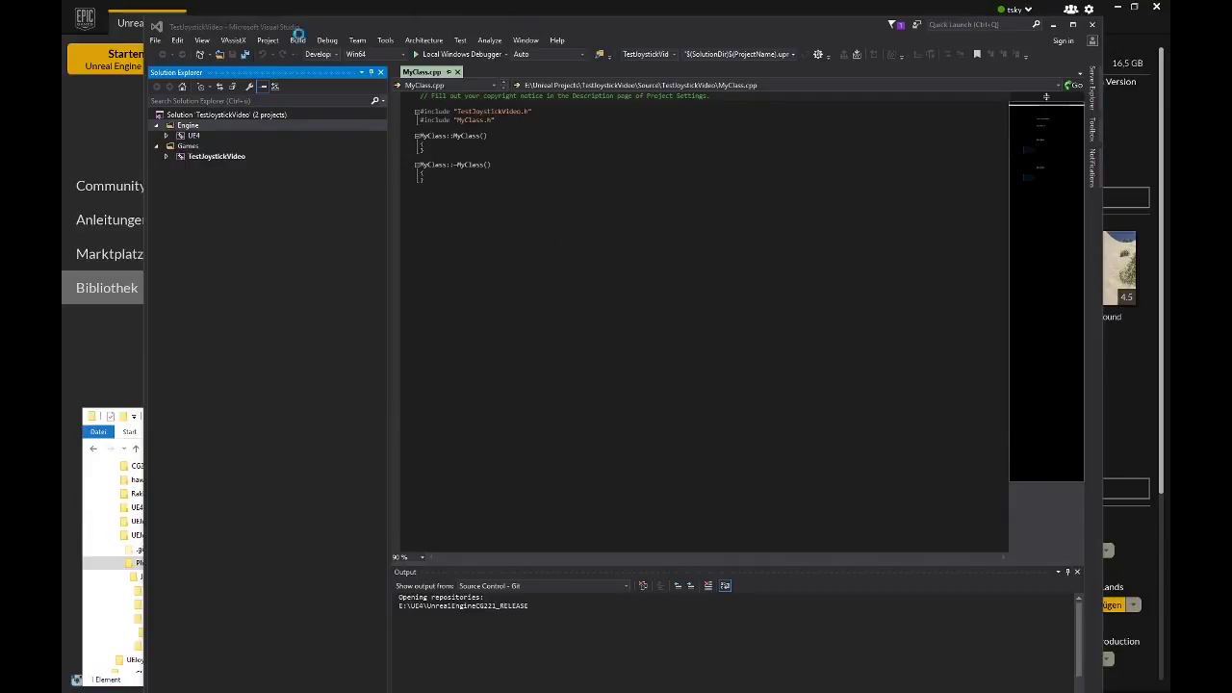
click(104, 113)
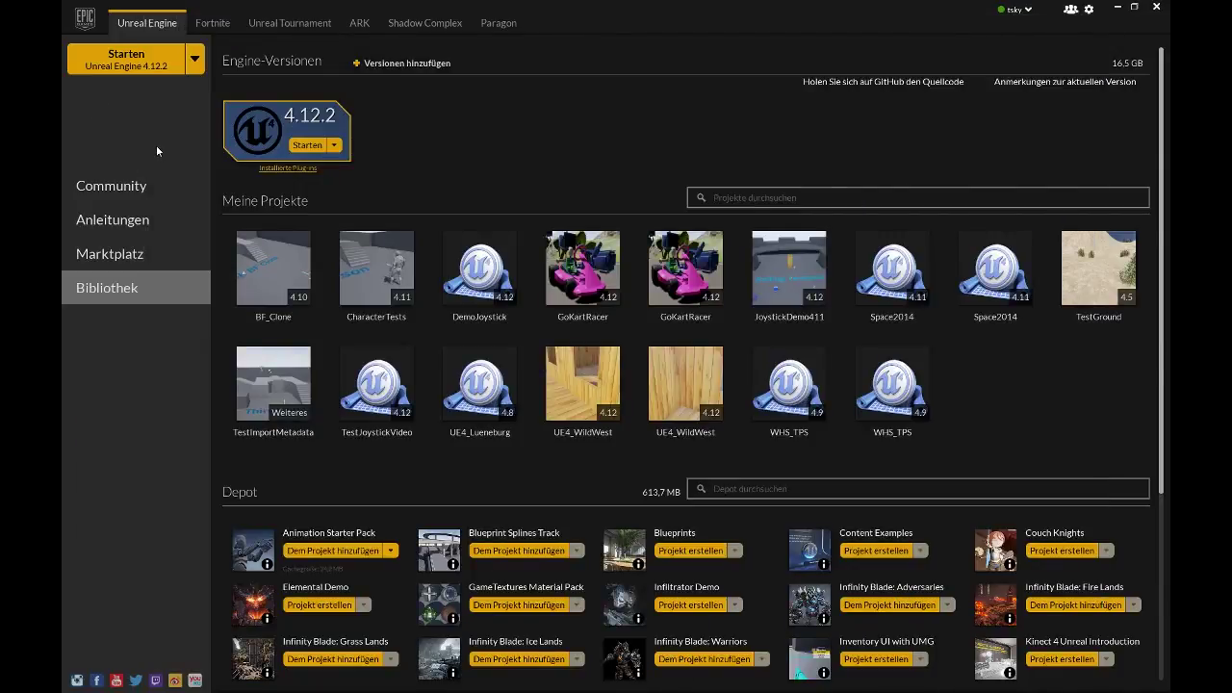
- Copy the Plugins folder into TestJoystickVideo and regenerate Visual Studio project files from TestJoystickVideo.uproject
key(alt+Tab)
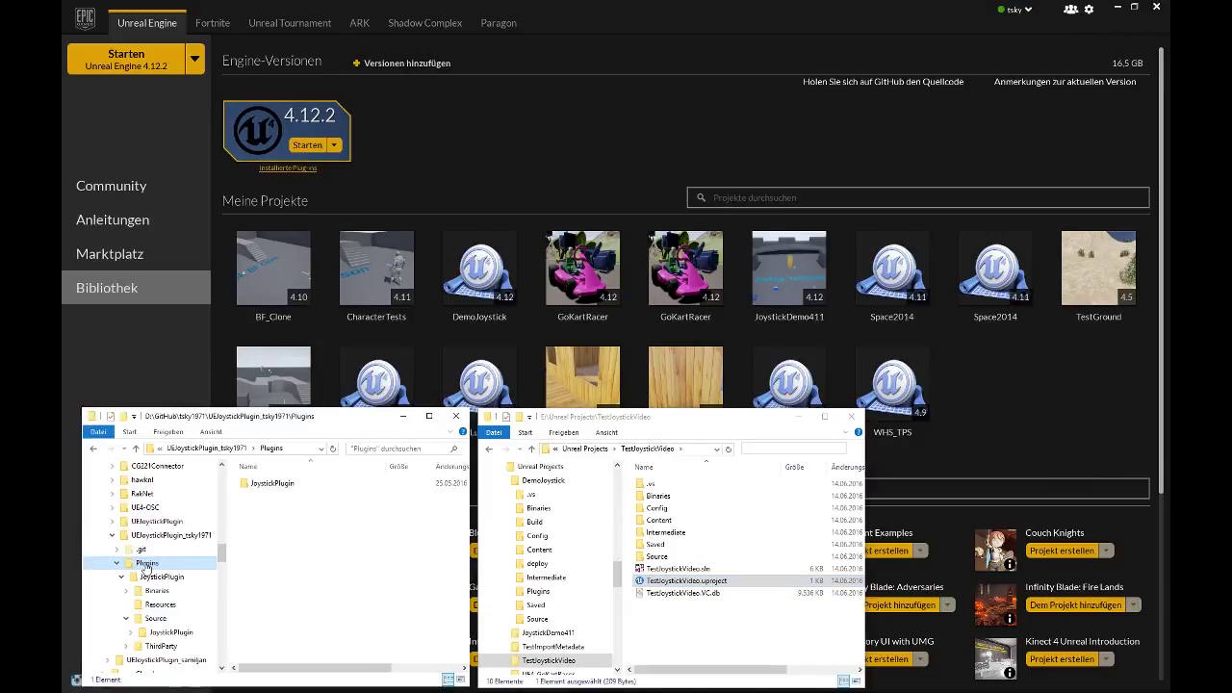
right_drag(146, 567, 714, 564)
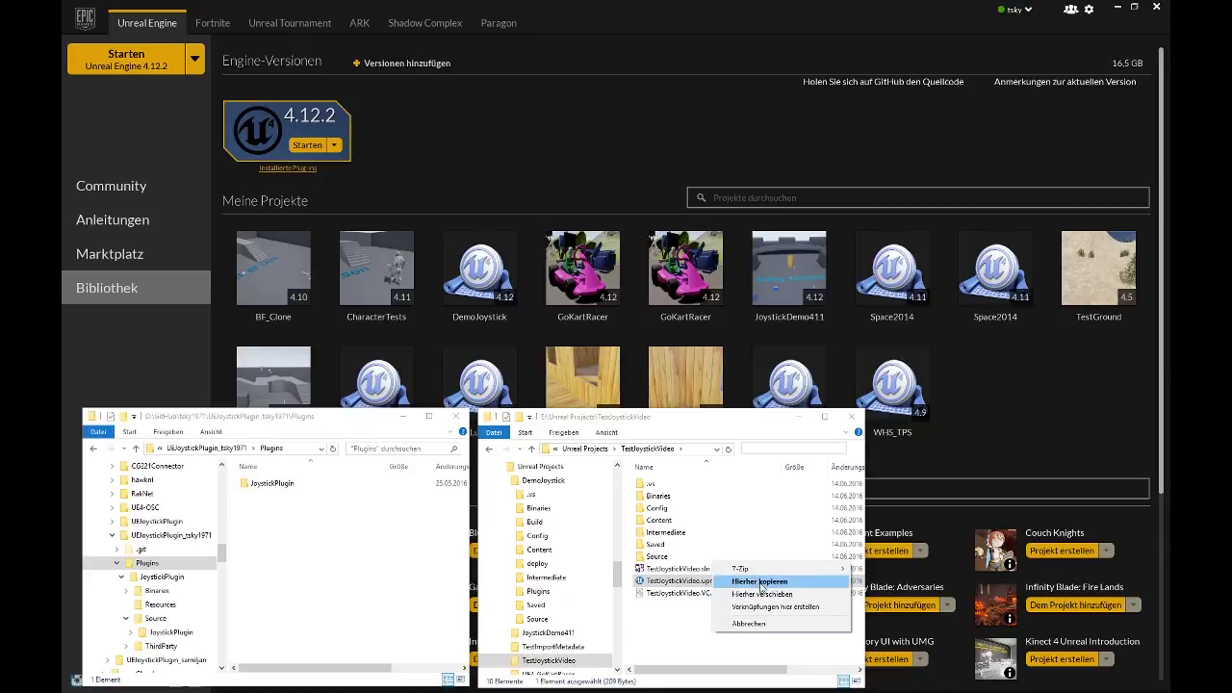
click(766, 584)
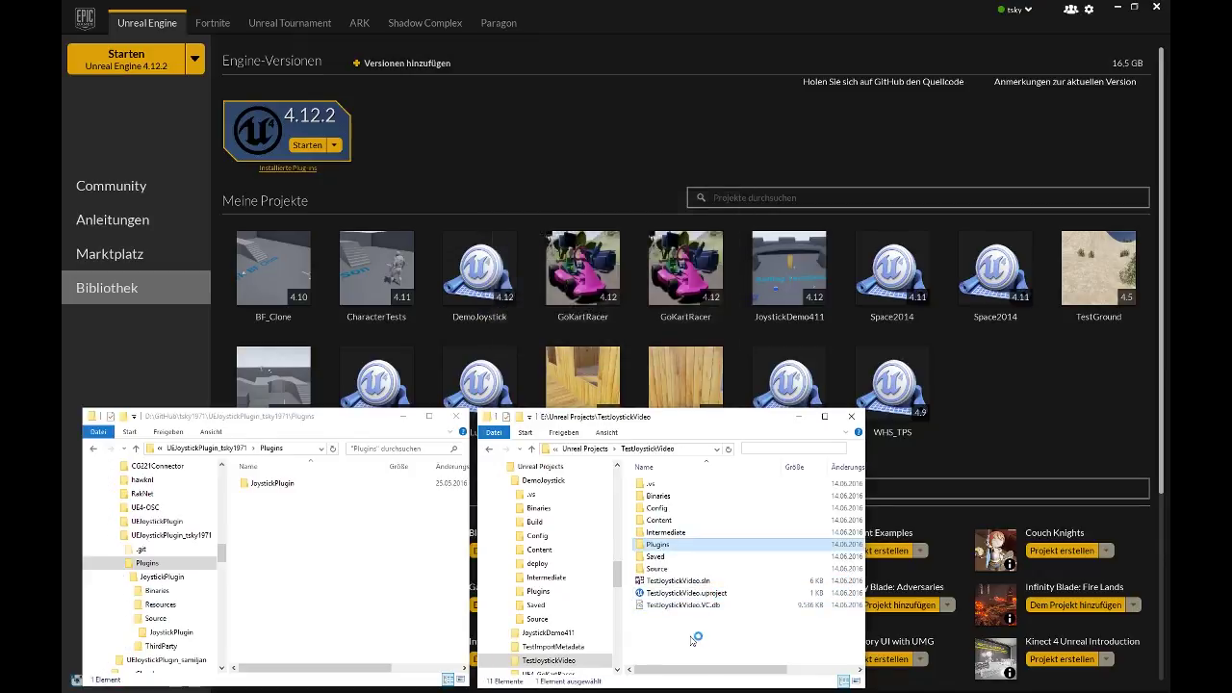
right_click(691, 592)
click(746, 400)
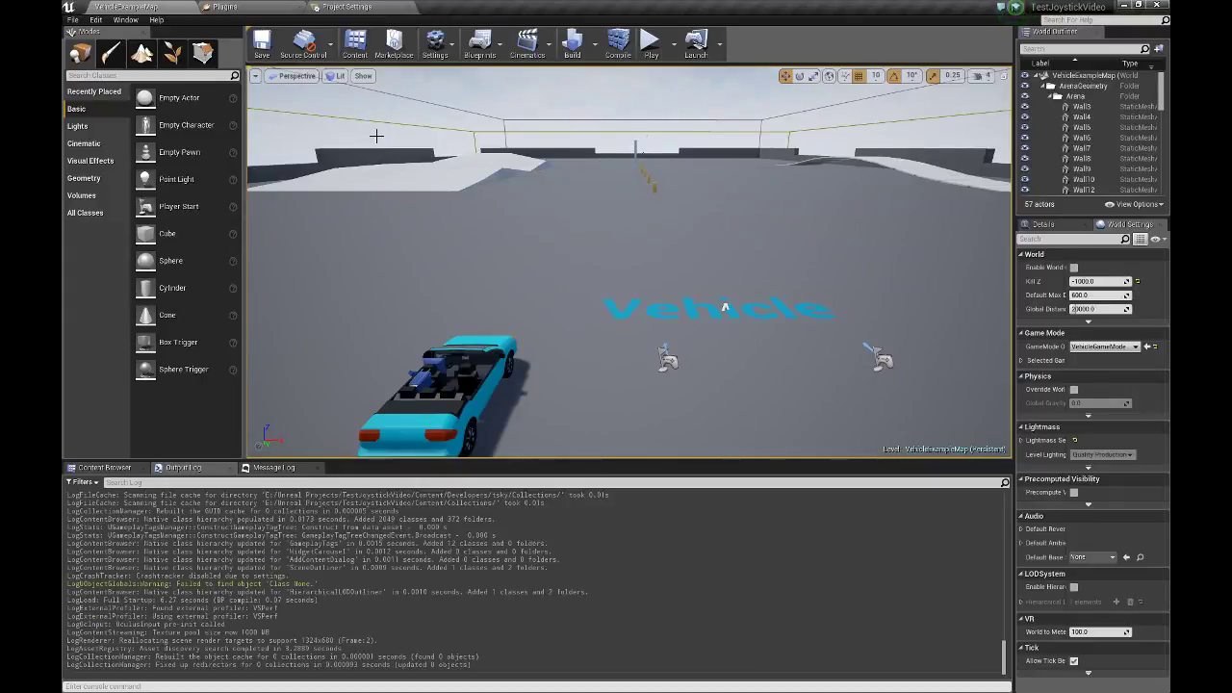
- Confirm Joystick Plugin 0.6.0 is listed under the project's Input.Controller plugins, then bring up Project Settings
click(436, 43)
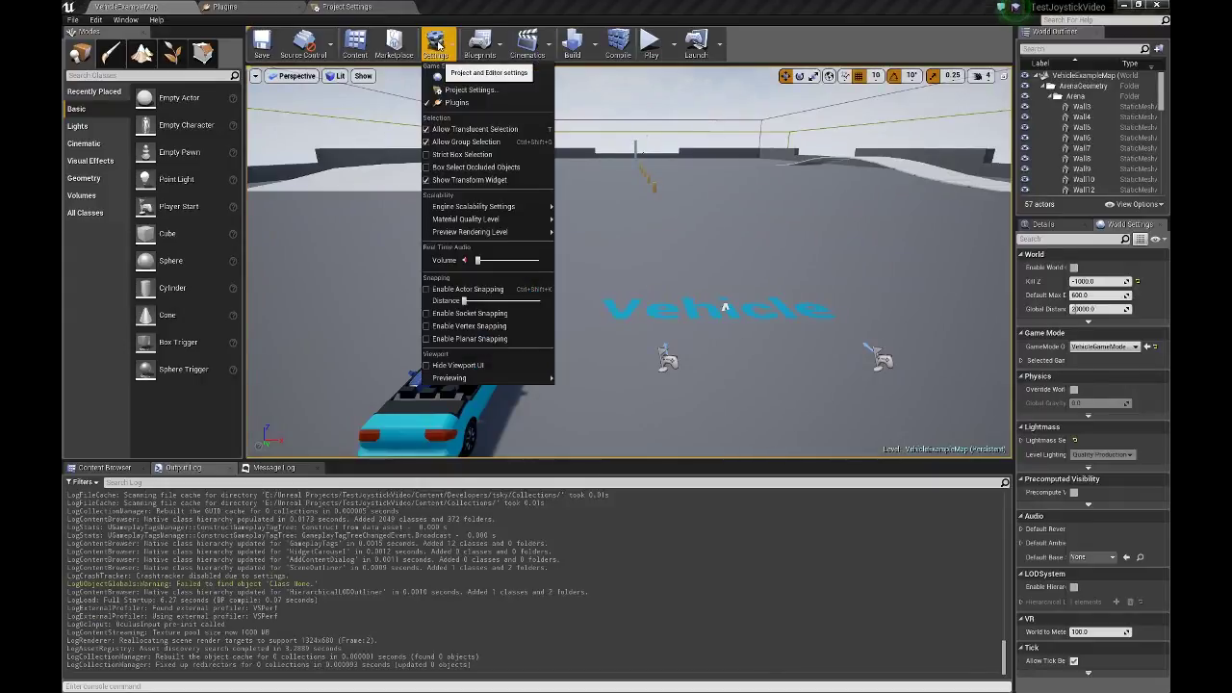
click(458, 102)
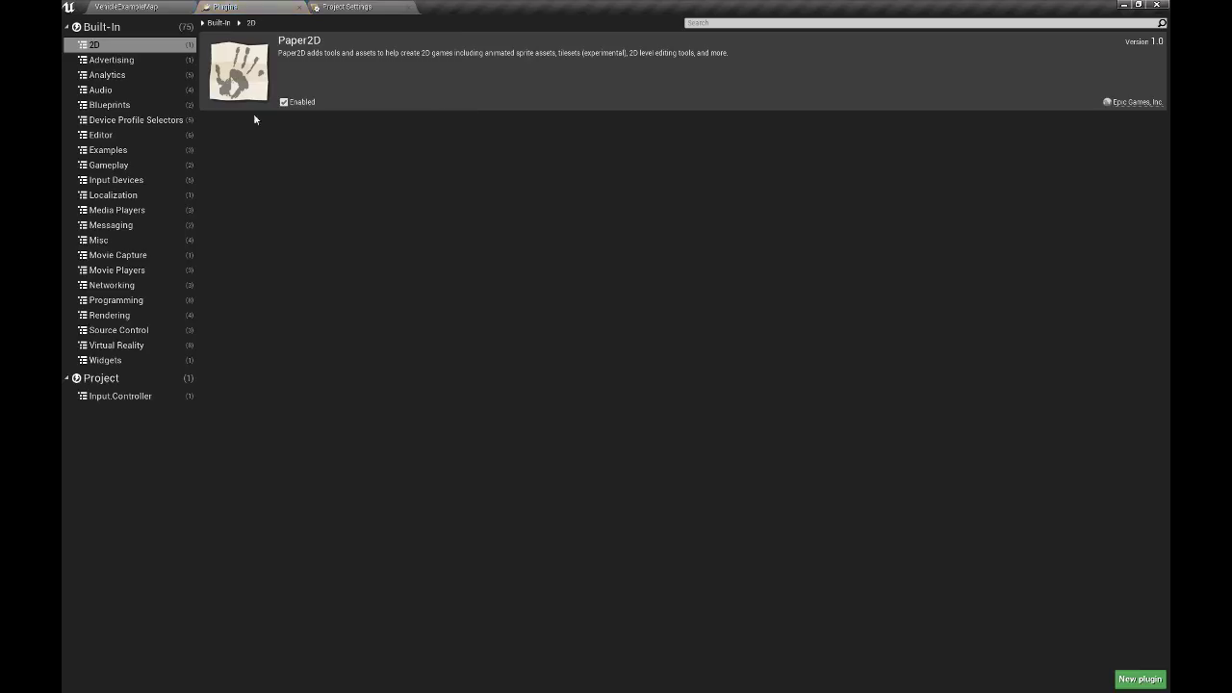
click(119, 396)
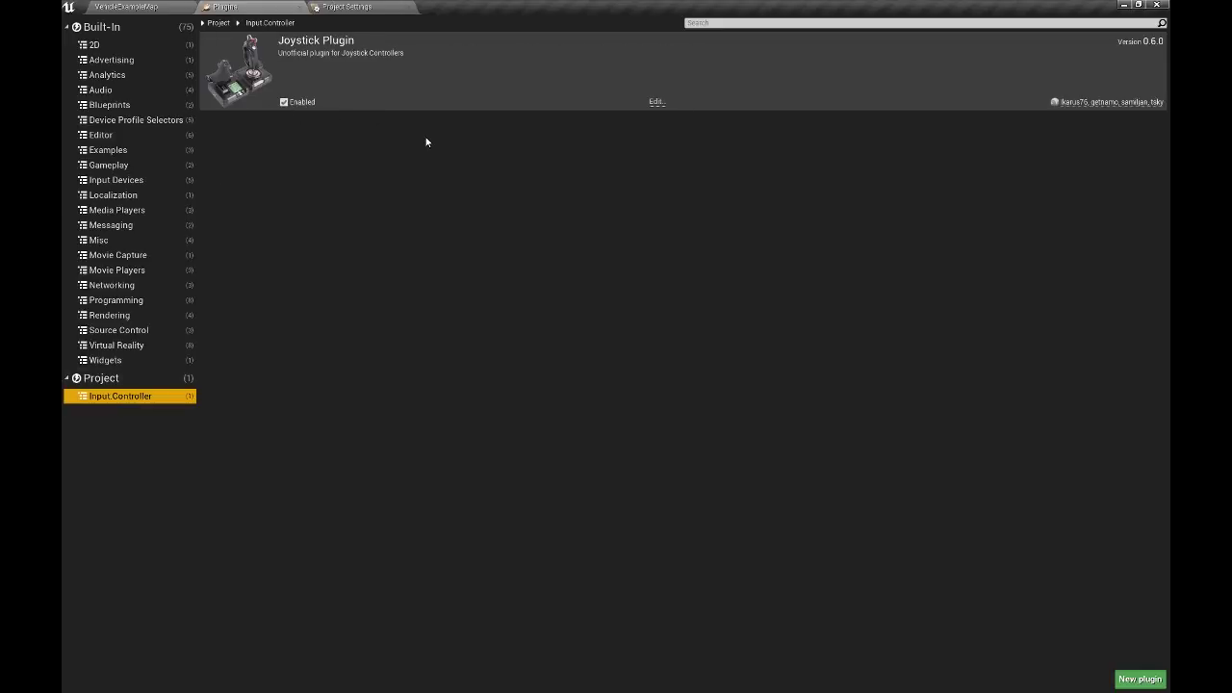
click(347, 8)
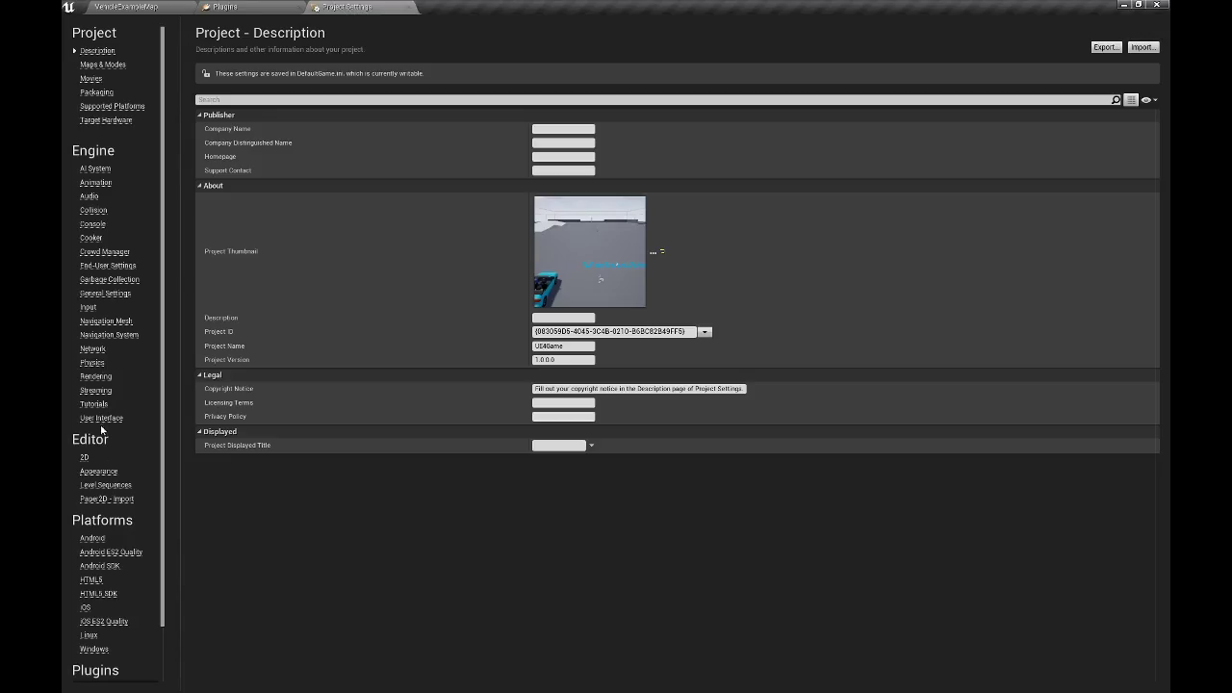
- In Input axis mappings, bind Saitek X52 Axis 1 to MoveForward with scale -1.0
click(89, 307)
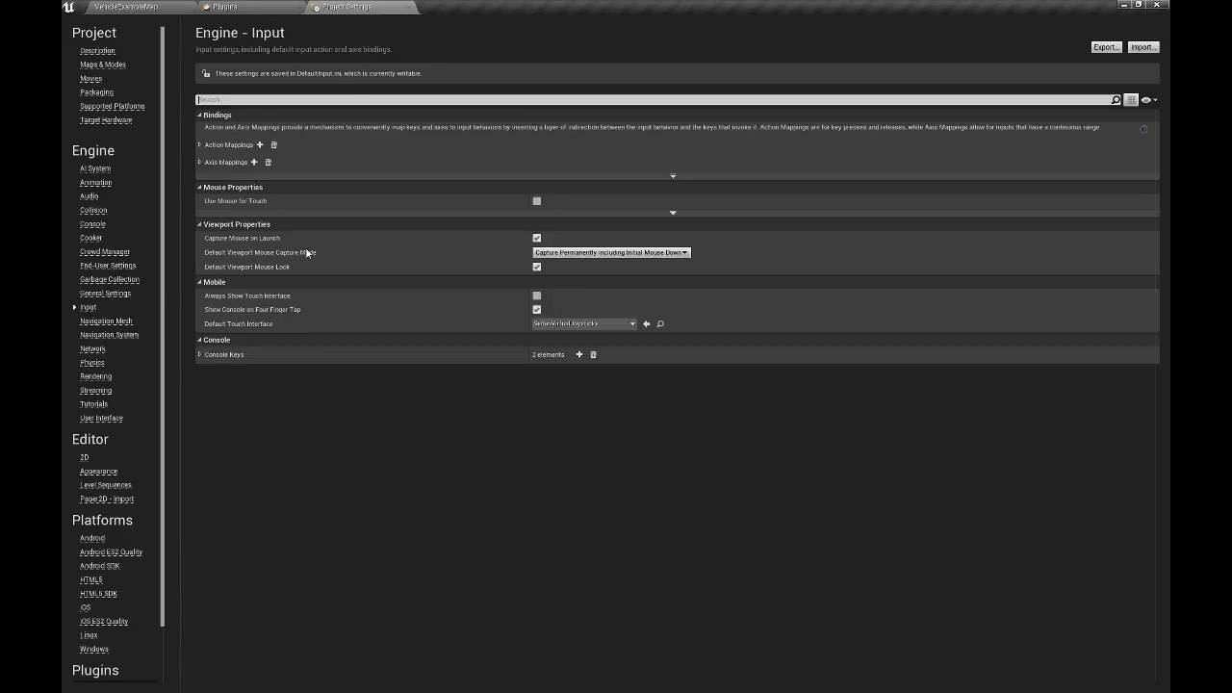
click(200, 161)
click(205, 178)
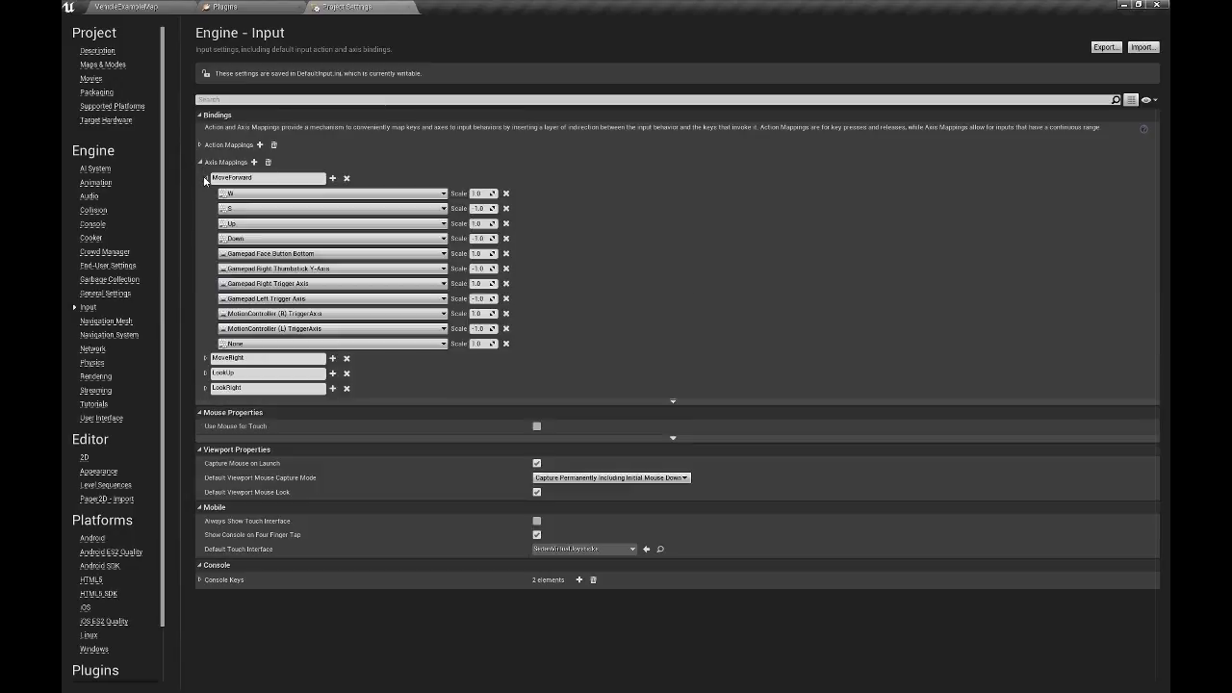
click(385, 348)
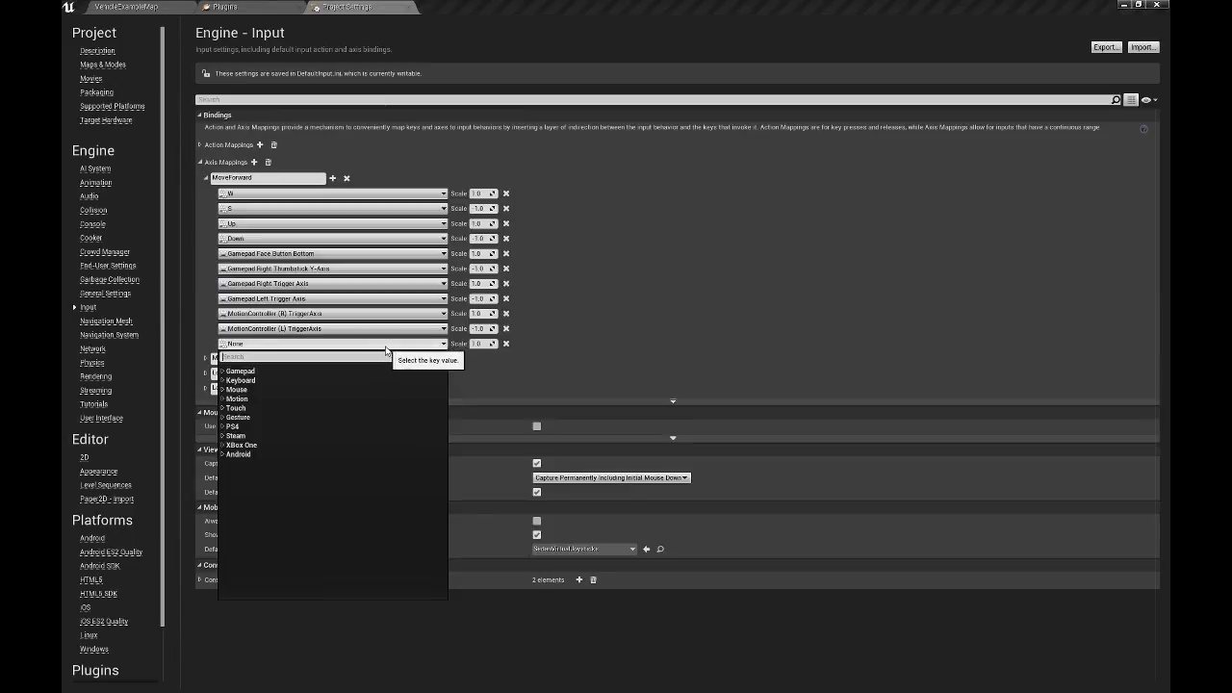
click(241, 372)
scroll(311, 414, down, 15)
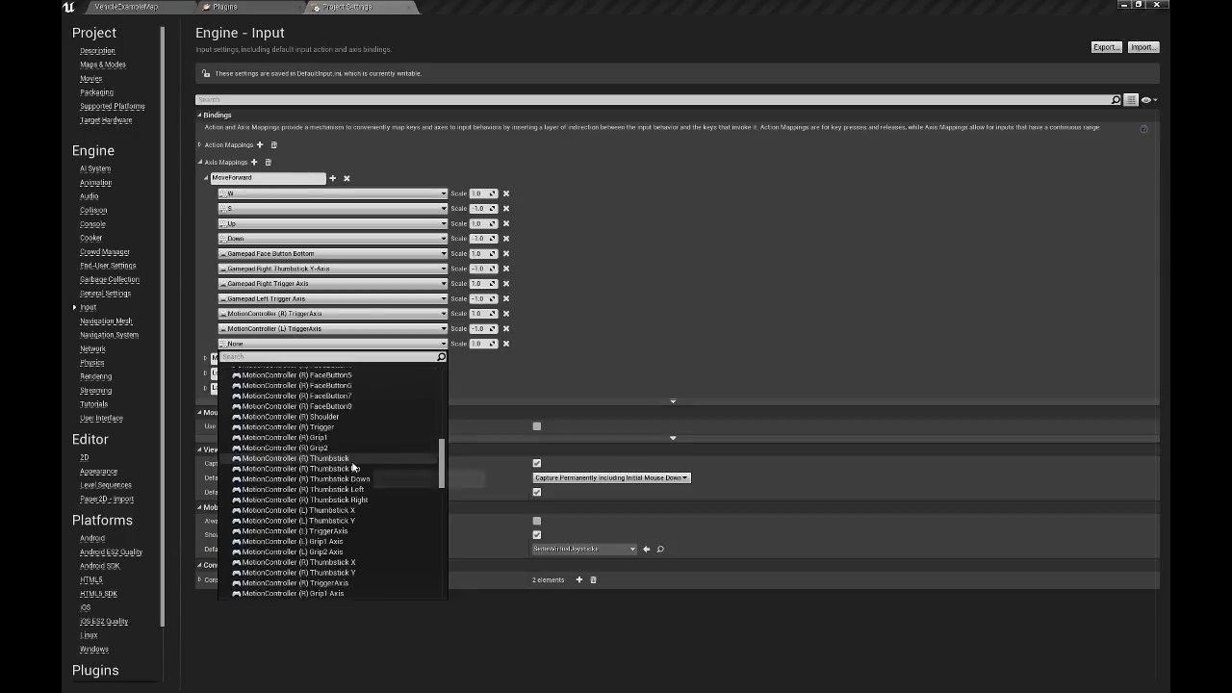
scroll(352, 483, up, 3)
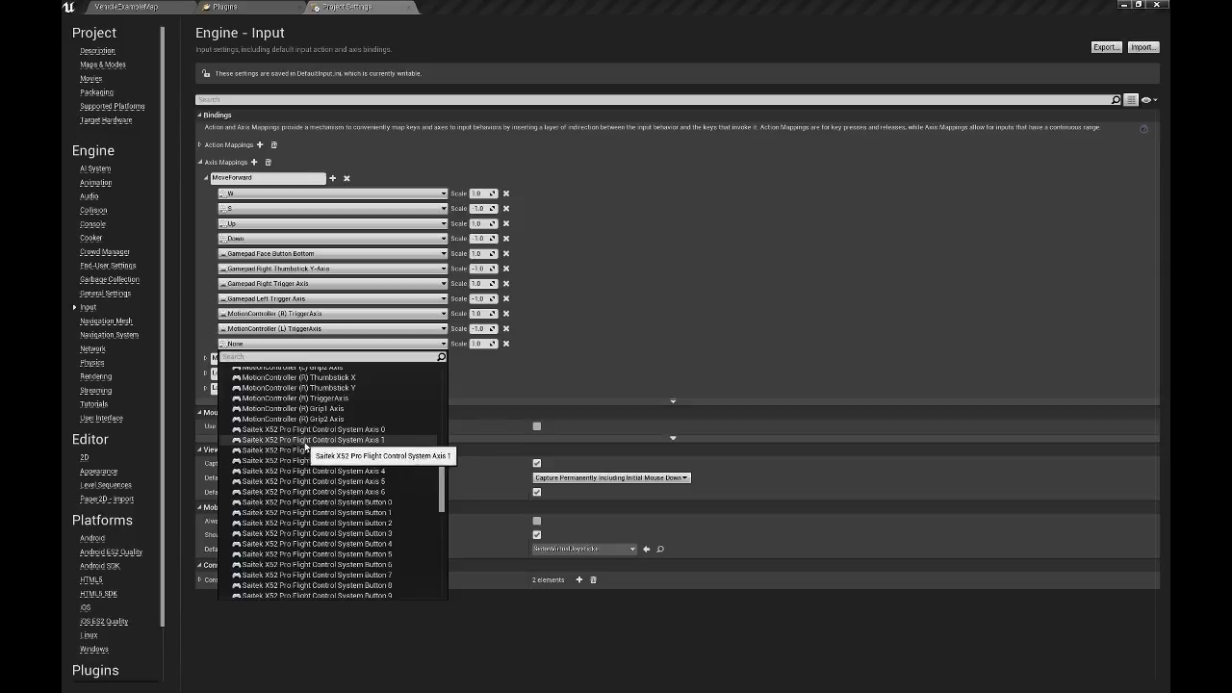
click(347, 439)
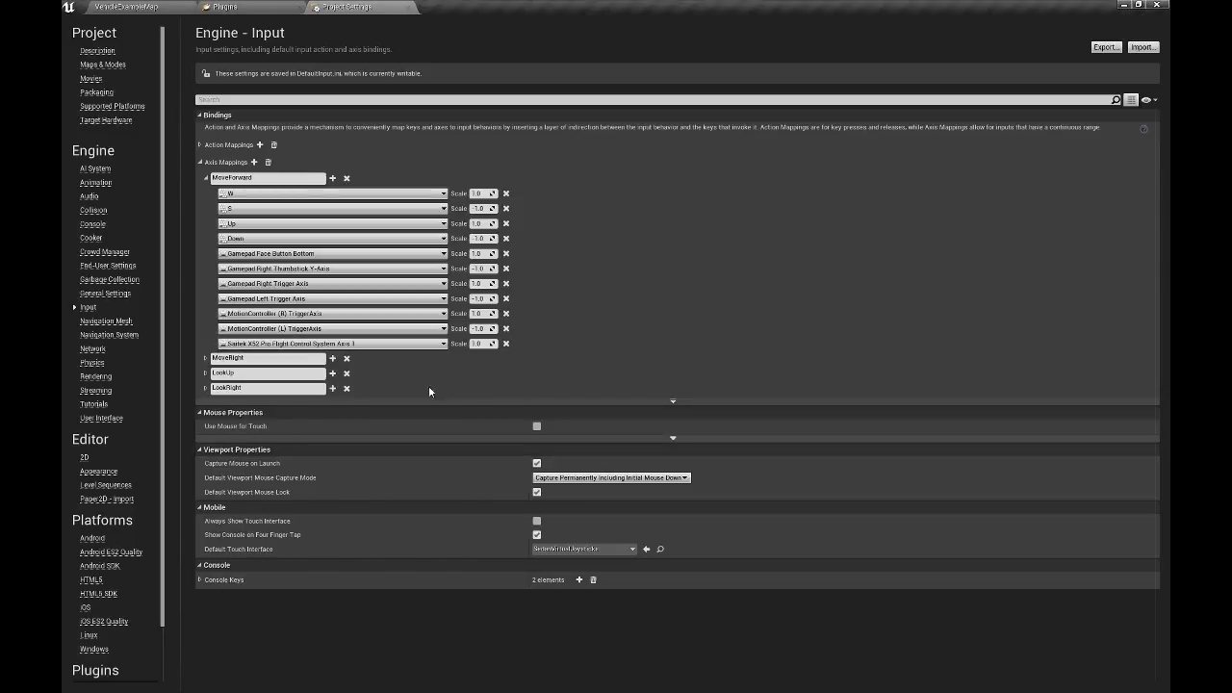
click(205, 358)
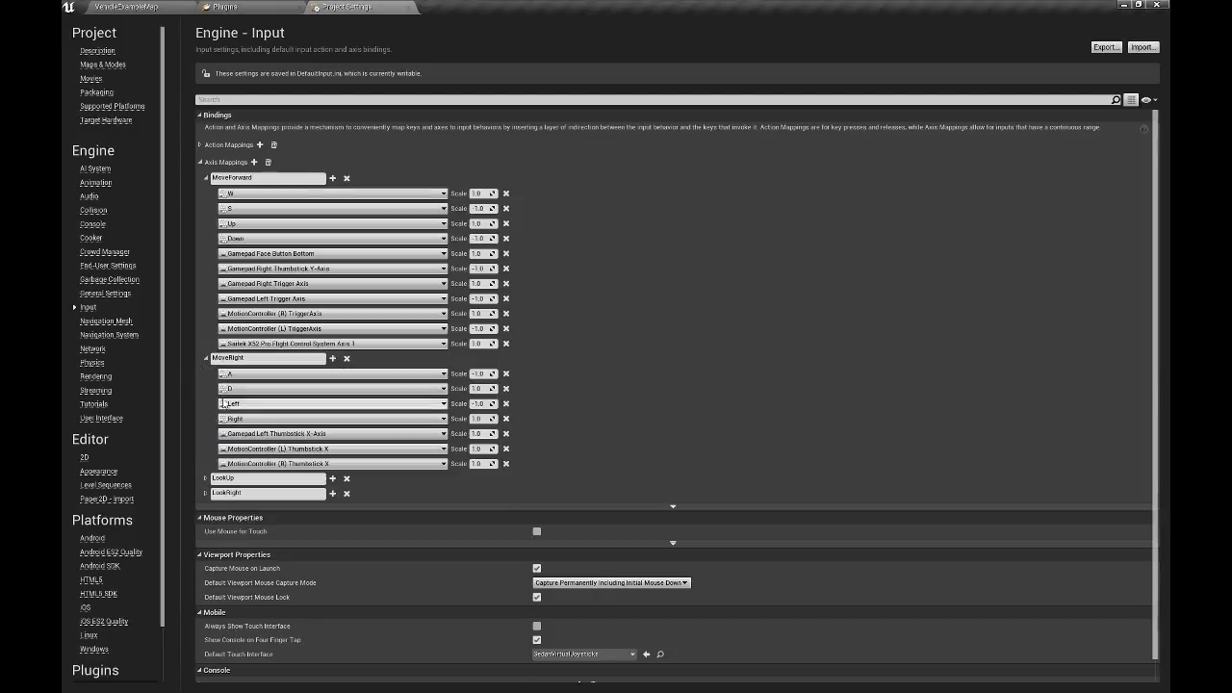
click(492, 344)
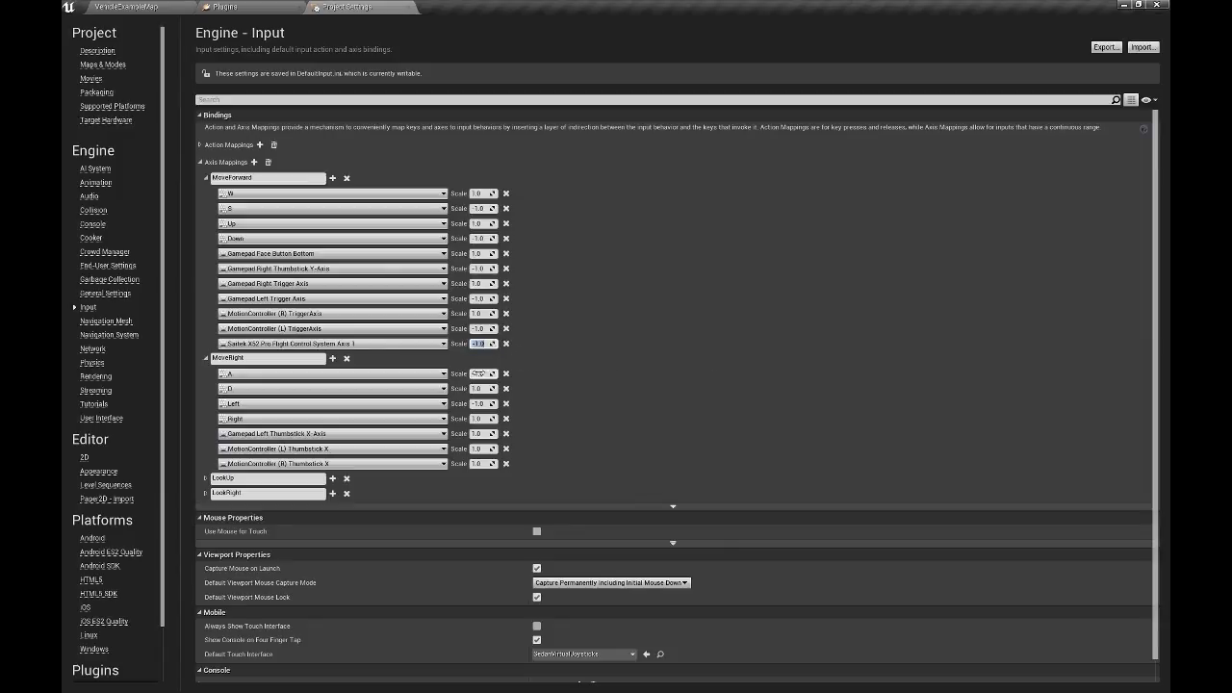
- Add a MoveRight binding for Saitek X52 Axis 0 and return to the VehicleExampleMap level
click(332, 358)
click(319, 480)
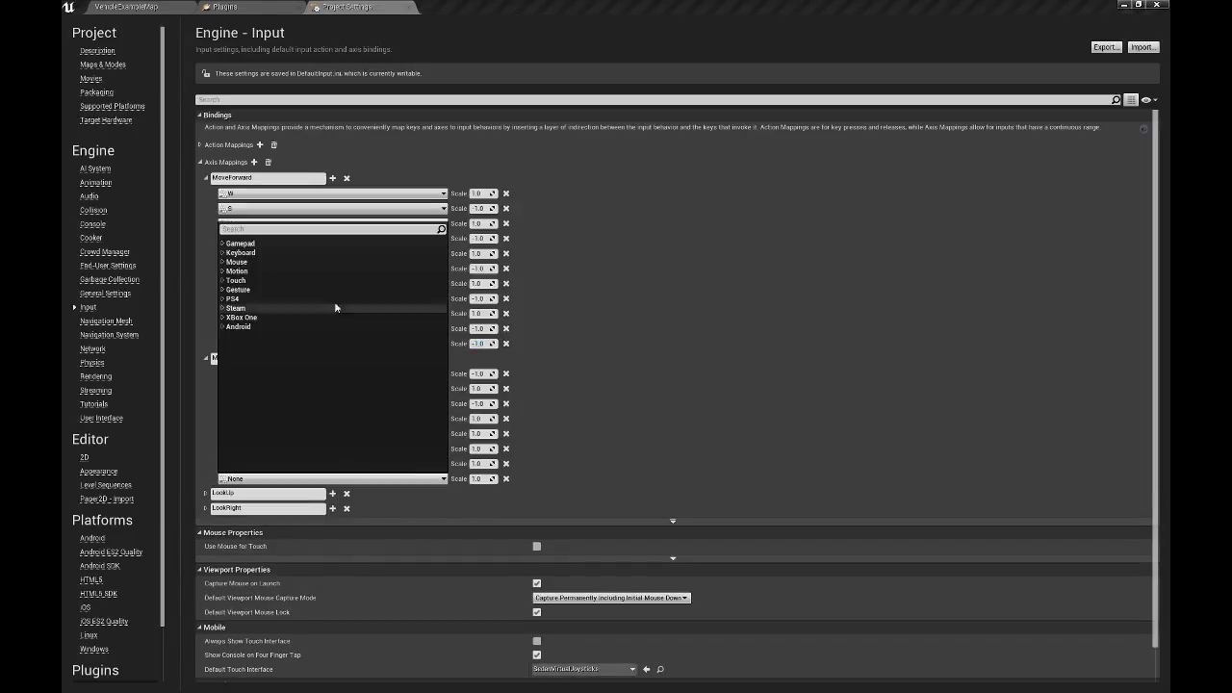
double_click(250, 244)
scroll(315, 412, down, 2)
scroll(315, 412, down, 10)
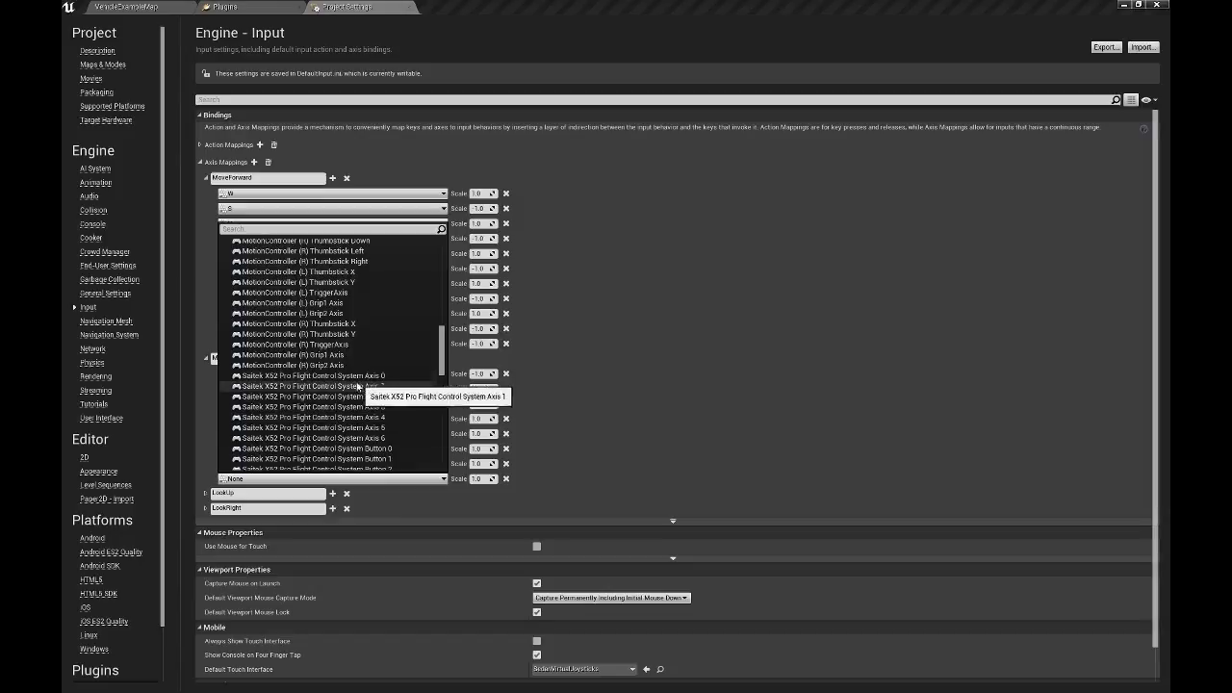
click(313, 376)
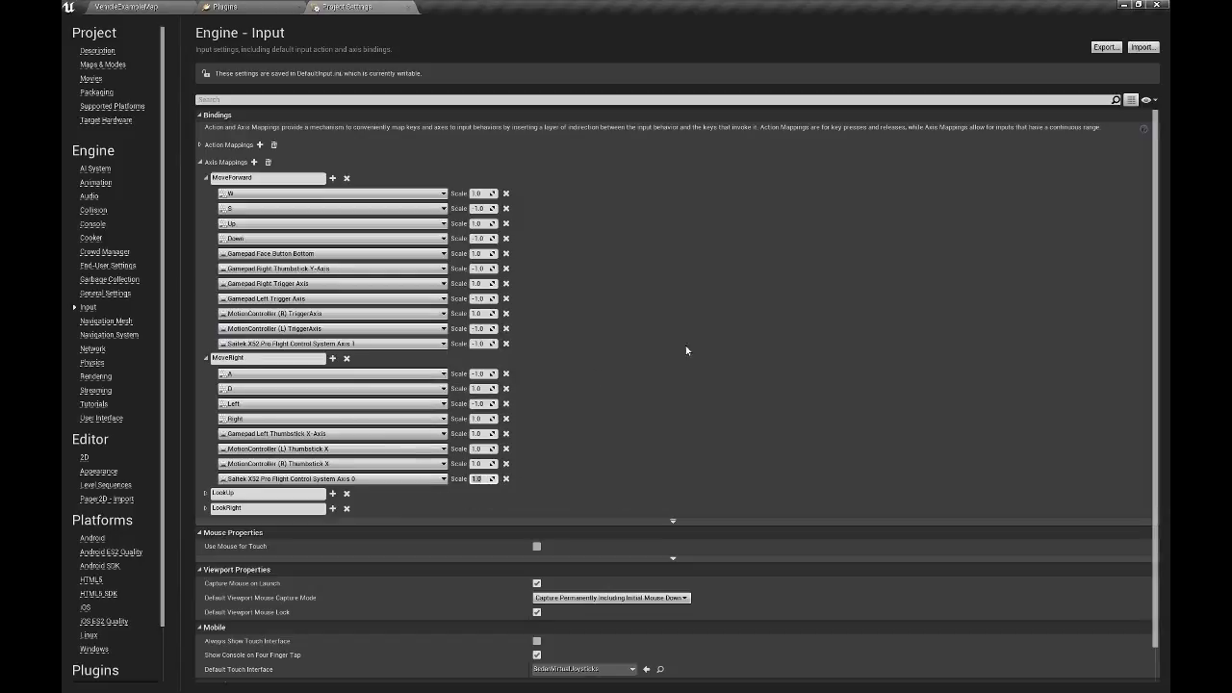
click(145, 7)
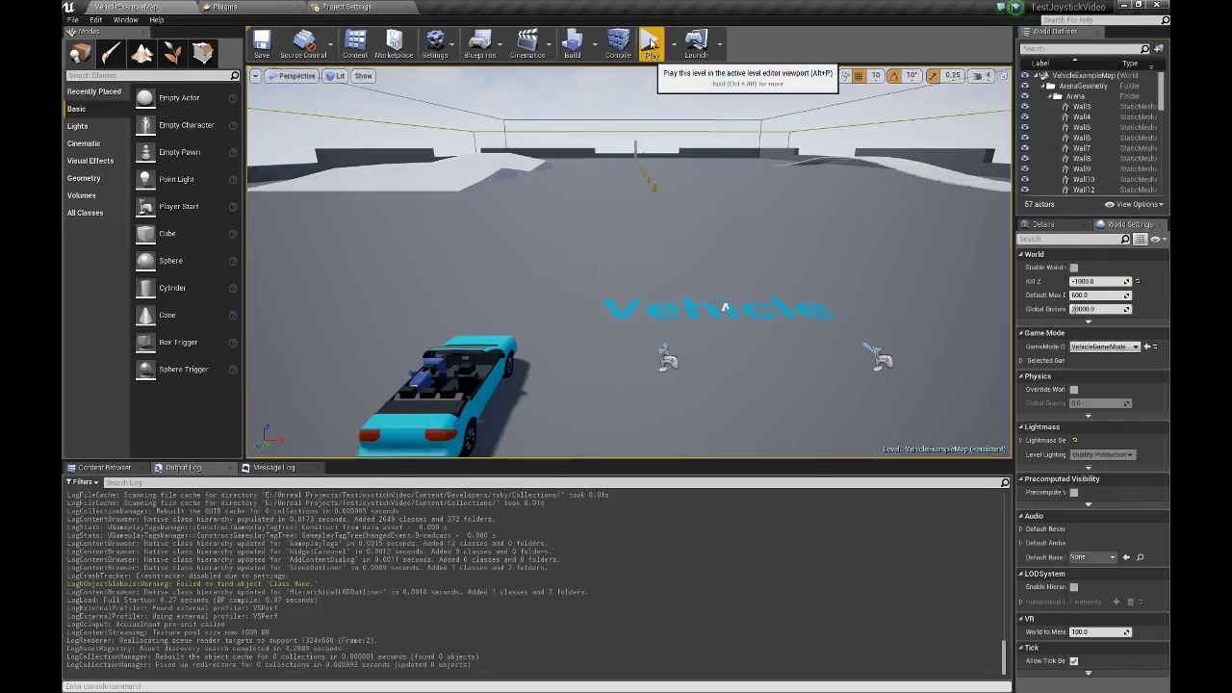
- Play VehicleExampleMap and drive the car forward with W, braking and reversing with S
click(651, 42)
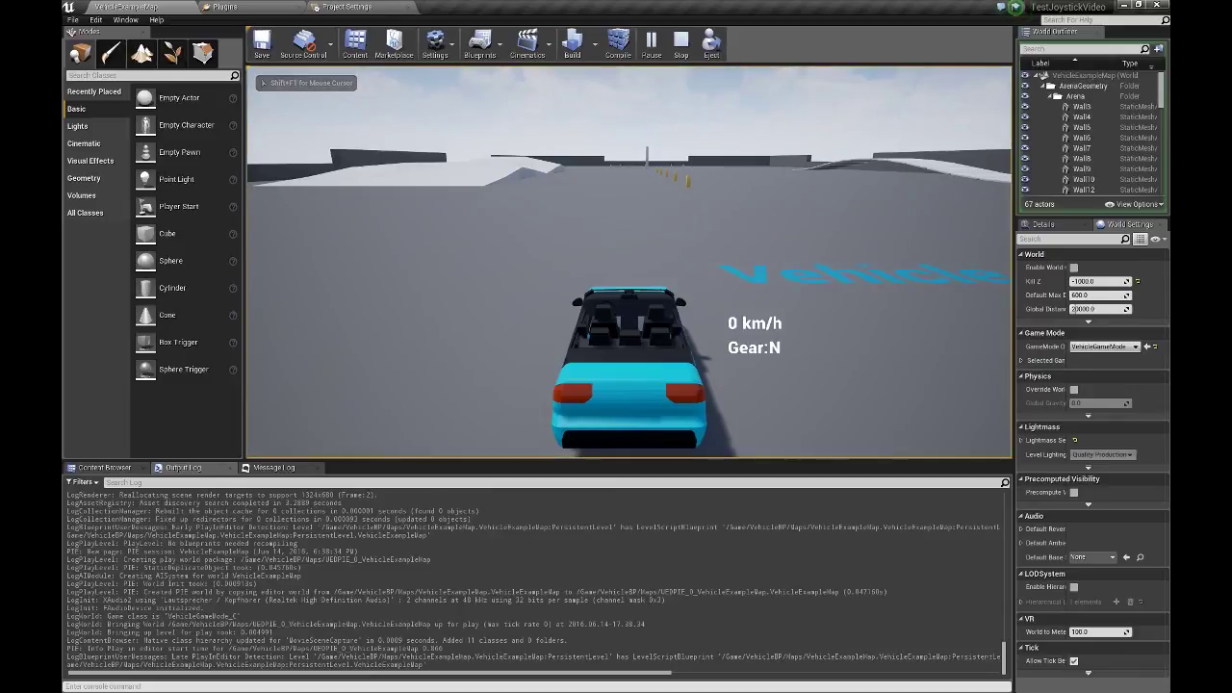
key(s)
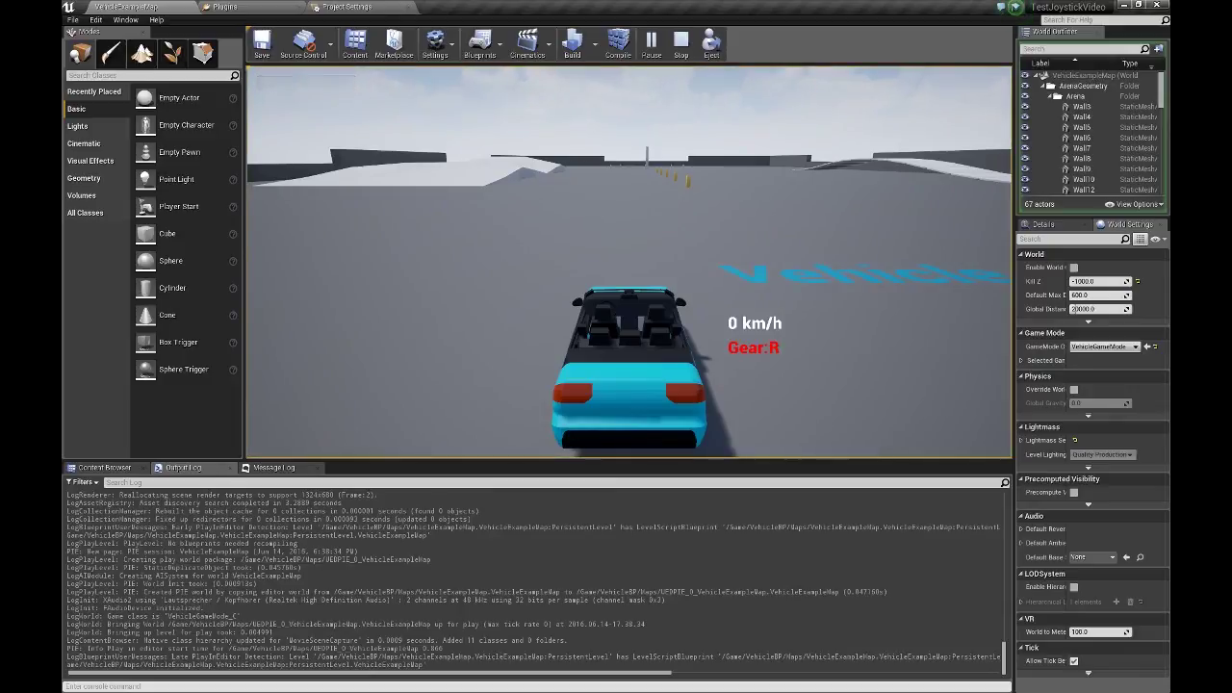
key(w)
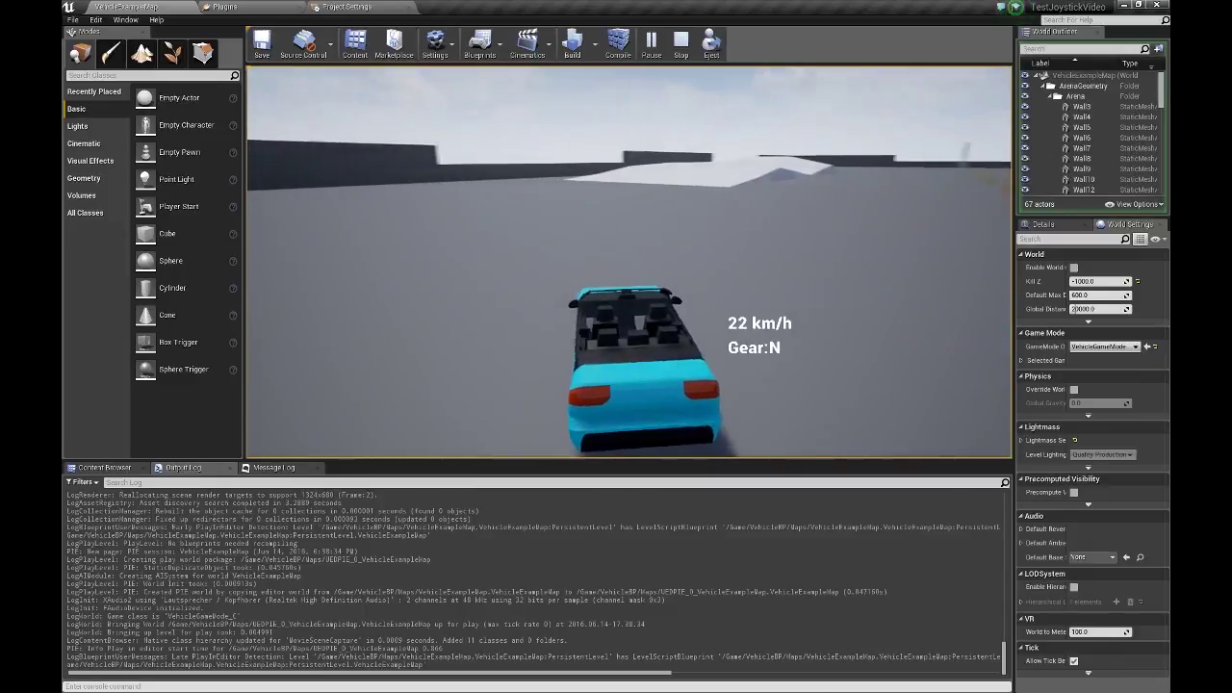
key(s)
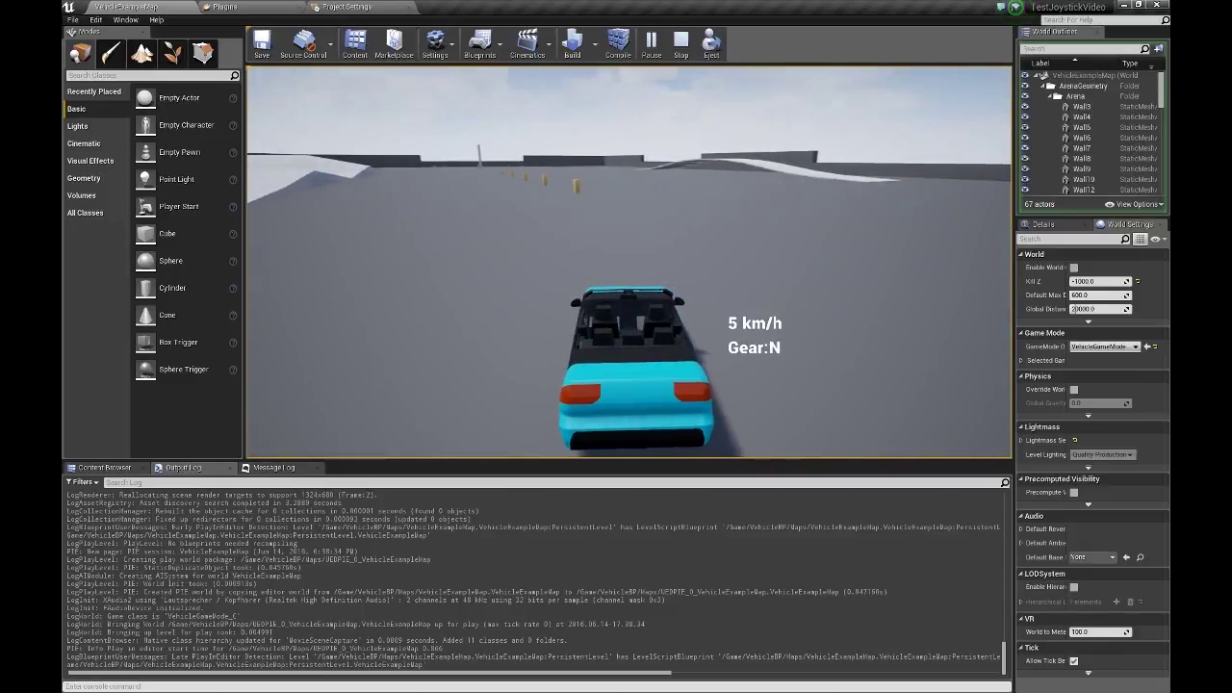
key(w)
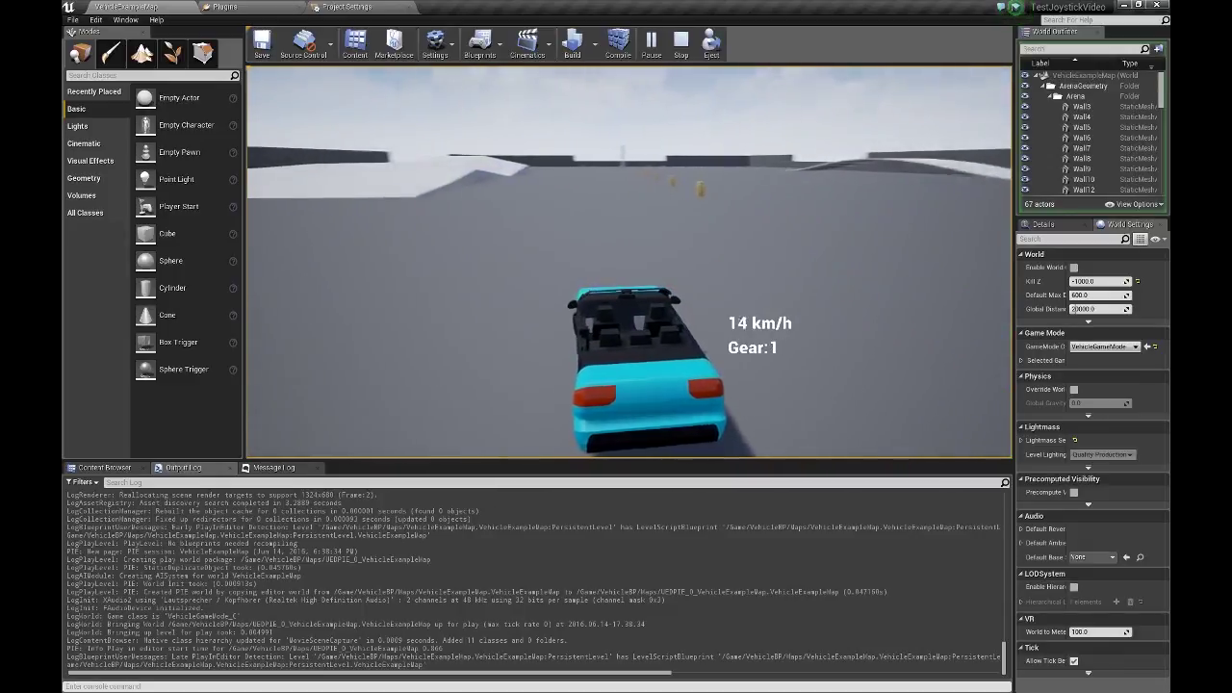
key(s)
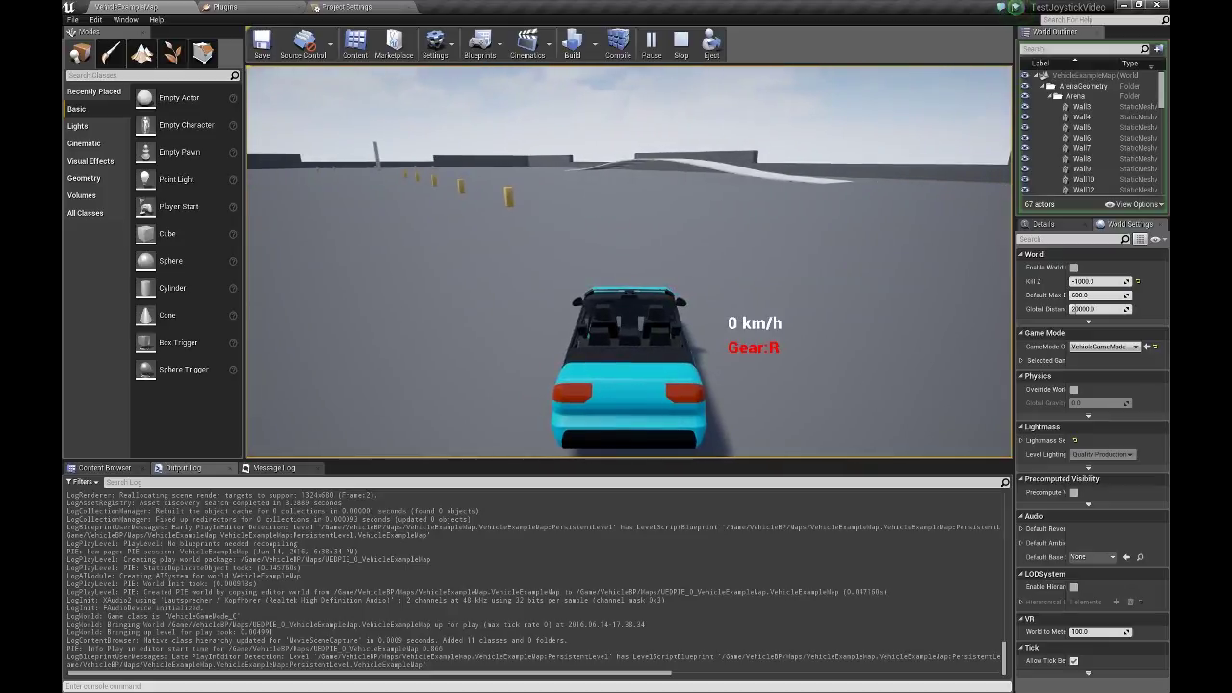